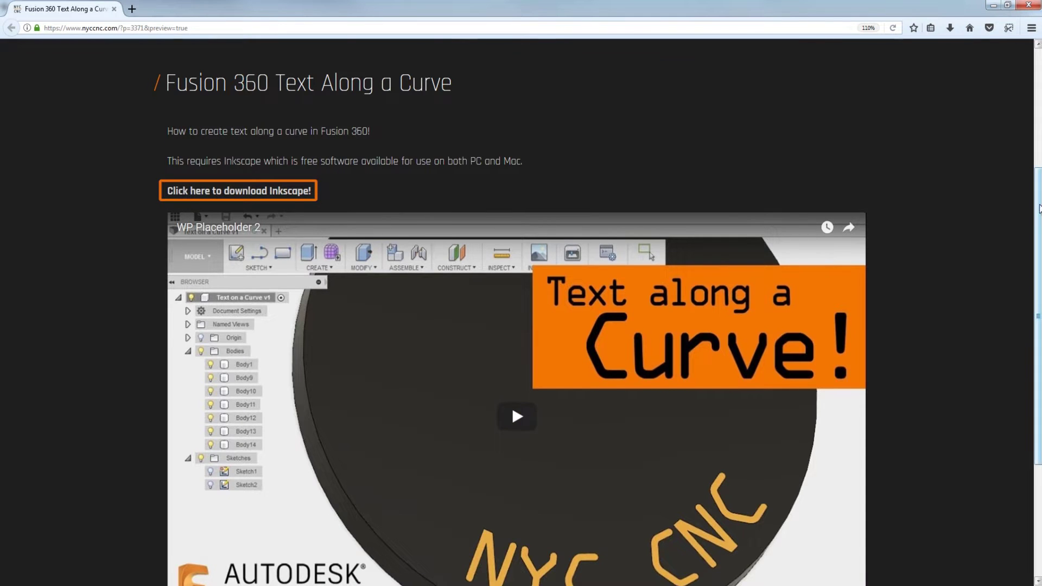
Finish reviewing the NYC CNC text-along-a-curve page, then bring up the blank Inkscape document.
scroll(297, 302, up, 2)
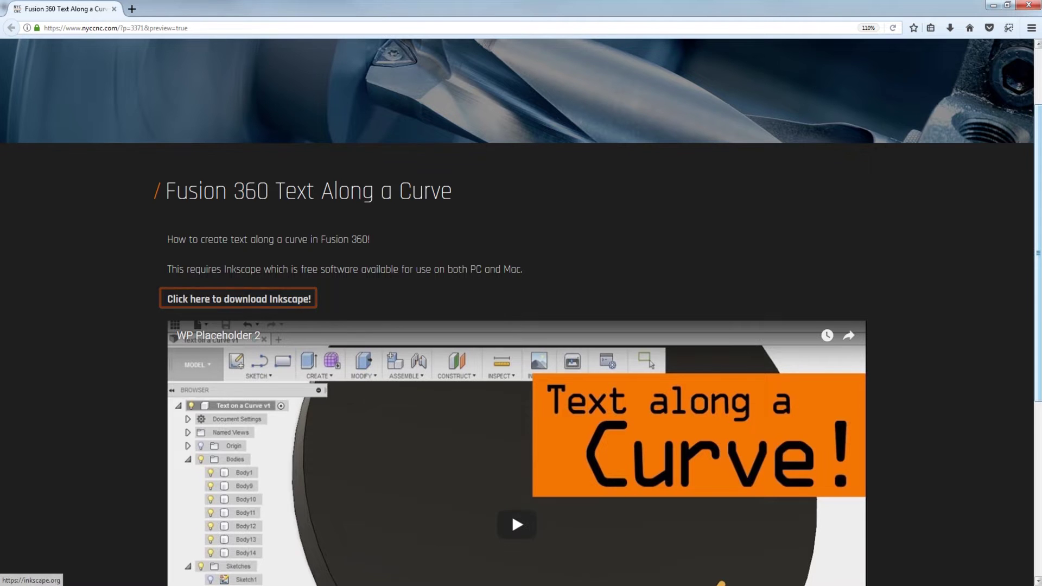
scroll(290, 298, down, 3)
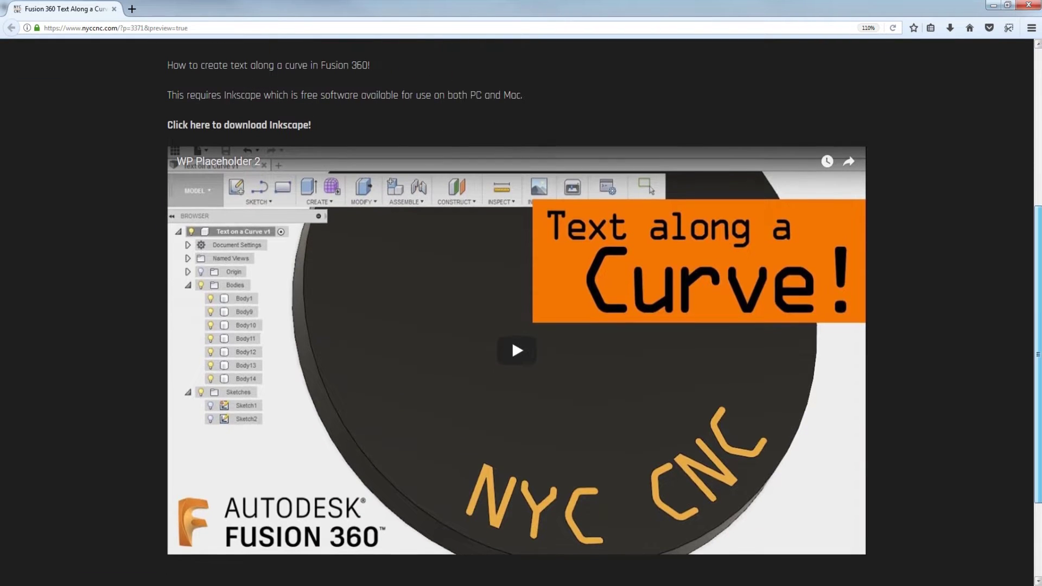
mouse_move(1036, 244)
mouse_down()
mouse_move(1035, 304)
mouse_move(1035, 257)
mouse_up()
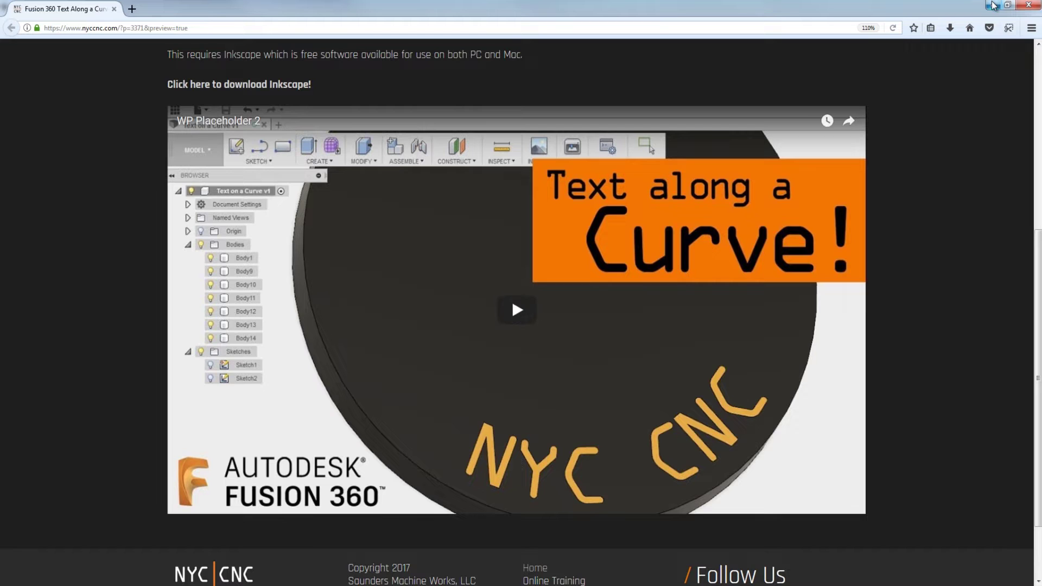
click(992, 5)
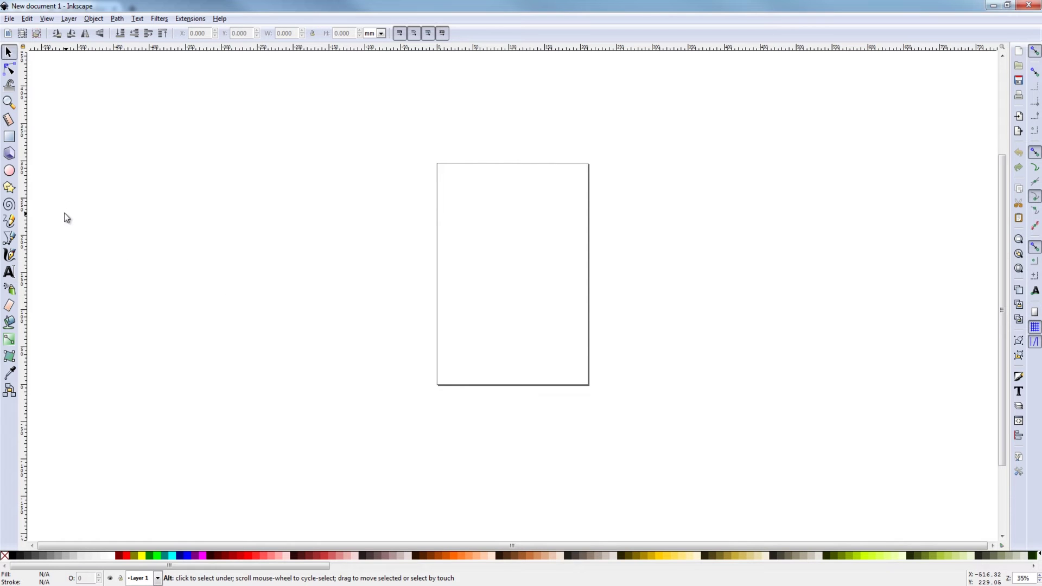
Draw a circle with the Ellipse tool near the lower left of the page.
click(9, 172)
ctrl+drag(466, 320, 514, 369)
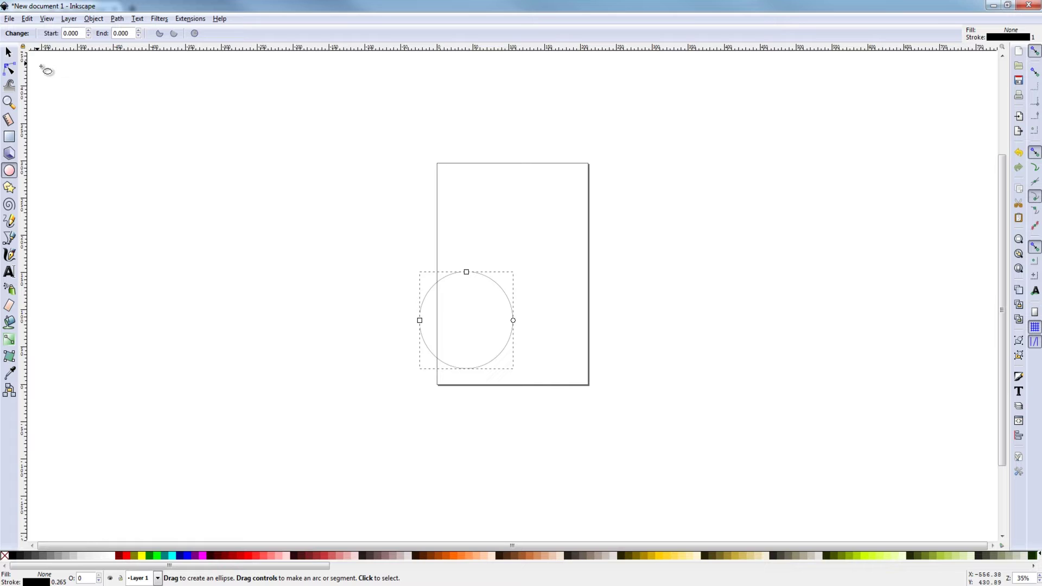
click(9, 53)
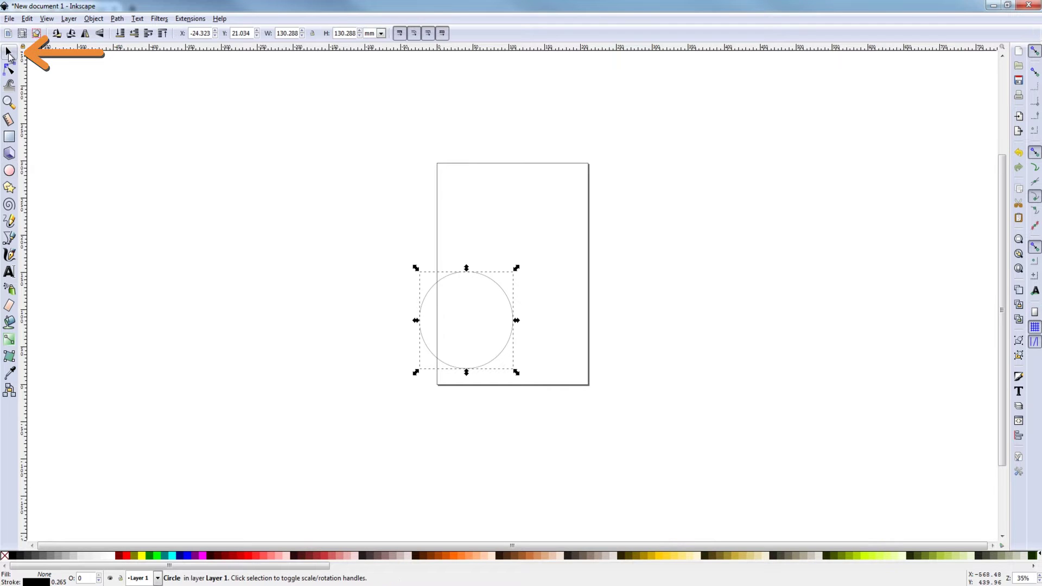
Position the circle at X 0, Y 0 and show its size in inches.
triple_click(196, 33)
text(-0)
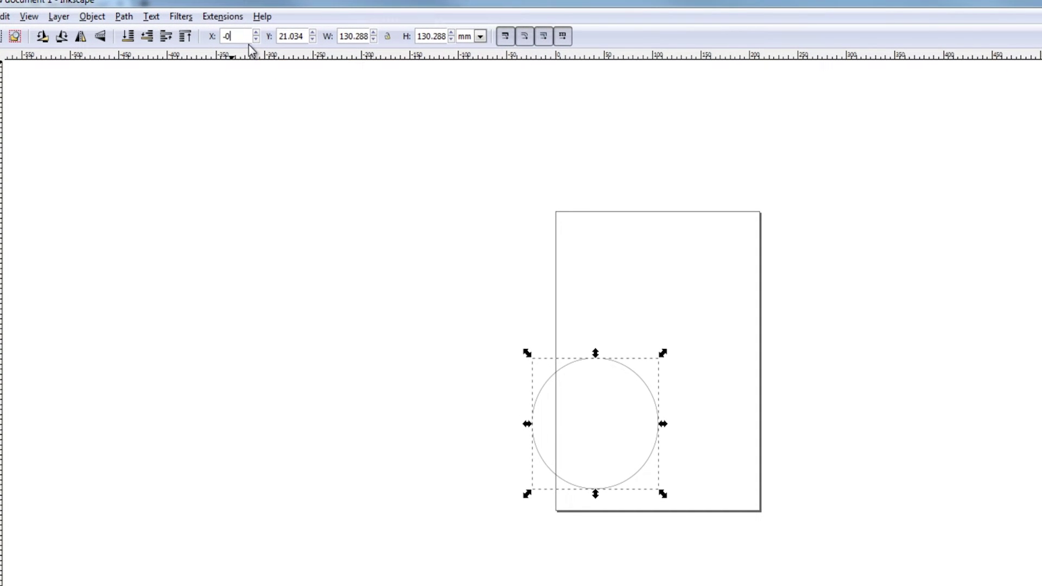
key(Tab)
text(0)
key(Tab)
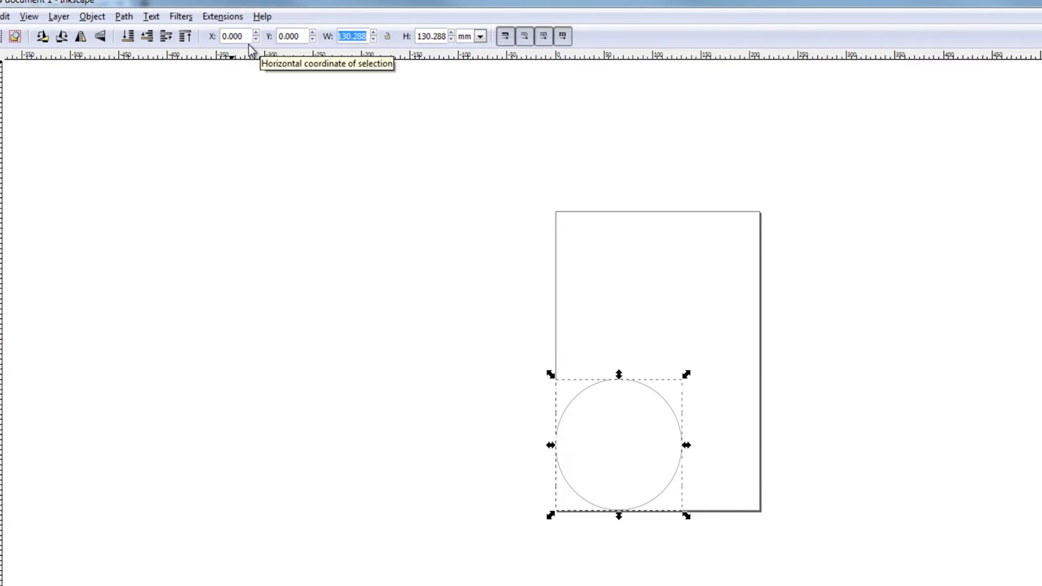
click(481, 40)
click(464, 125)
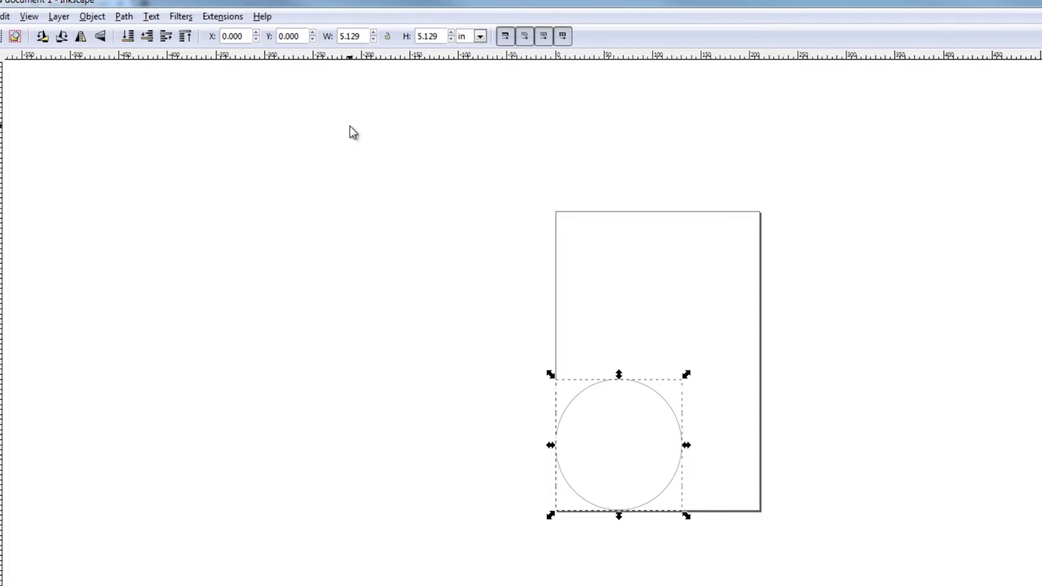
In Document Properties, set display and page units to inches and the page to US Letter.
click(9, 18)
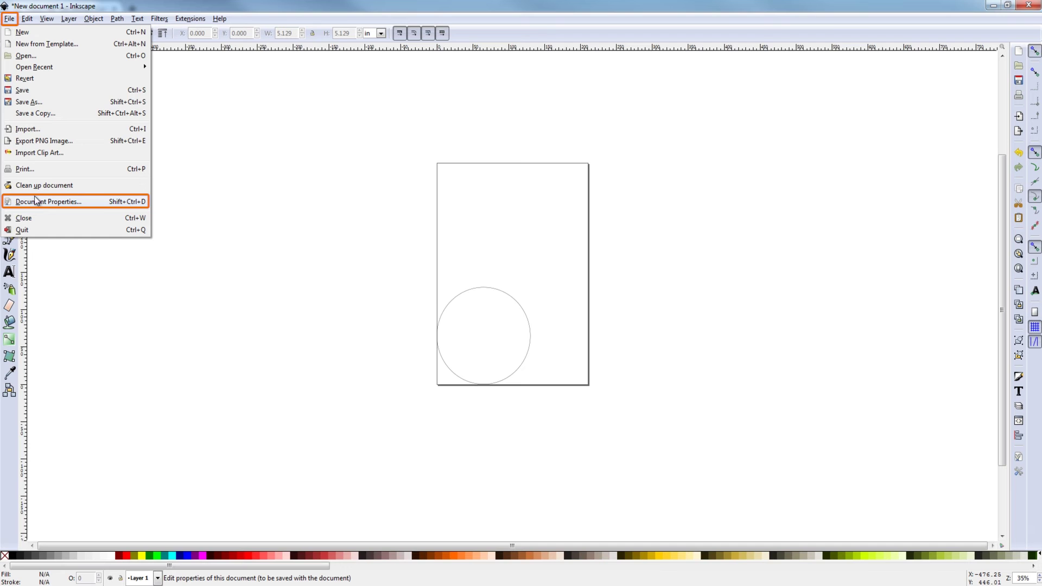
click(51, 204)
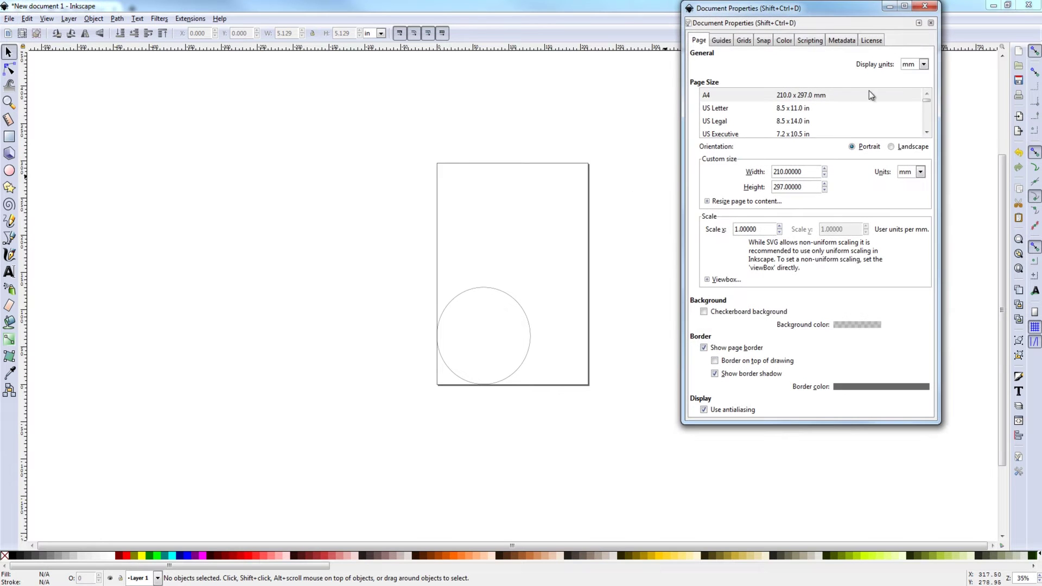
click(912, 66)
click(913, 129)
click(920, 172)
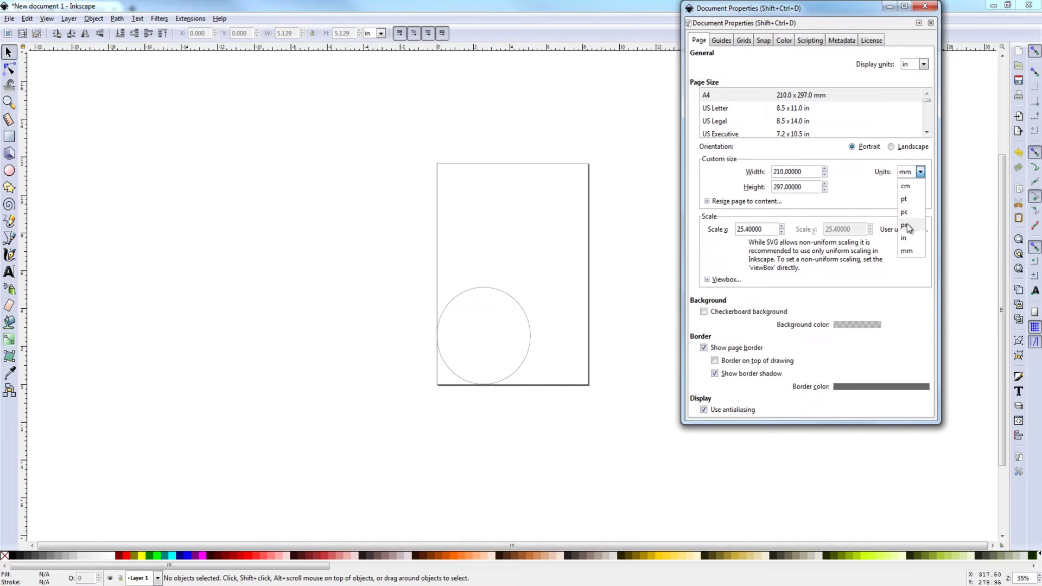
click(907, 236)
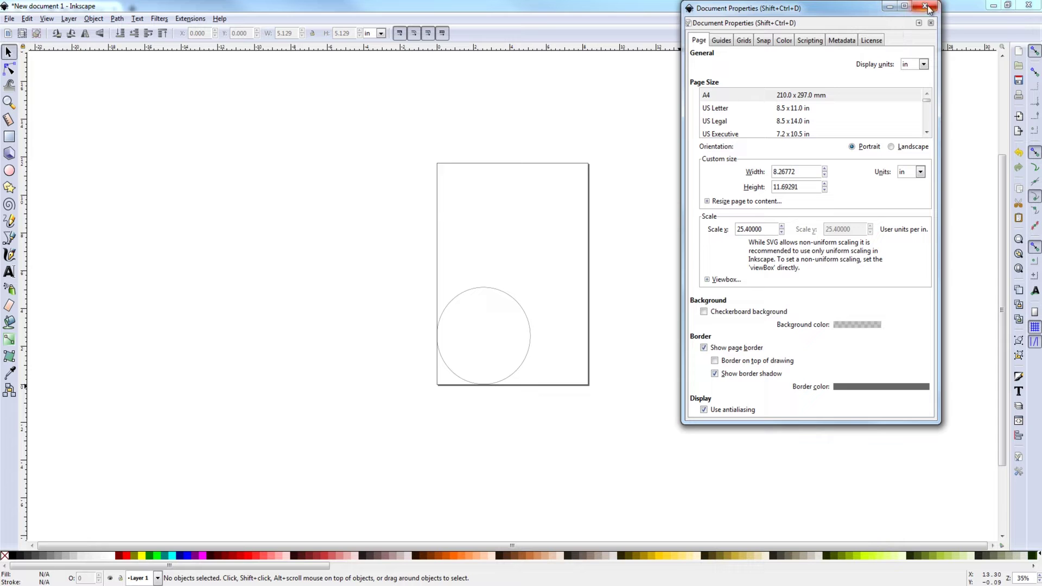
click(746, 111)
click(930, 23)
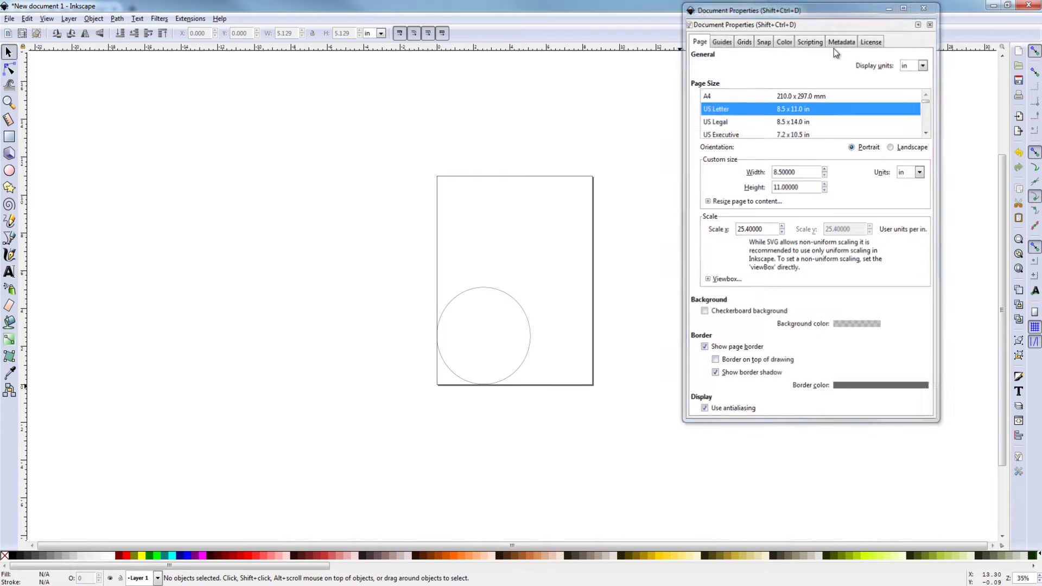
Resize the circle to 3 by 3 inches.
click(520, 305)
triple_click(357, 42)
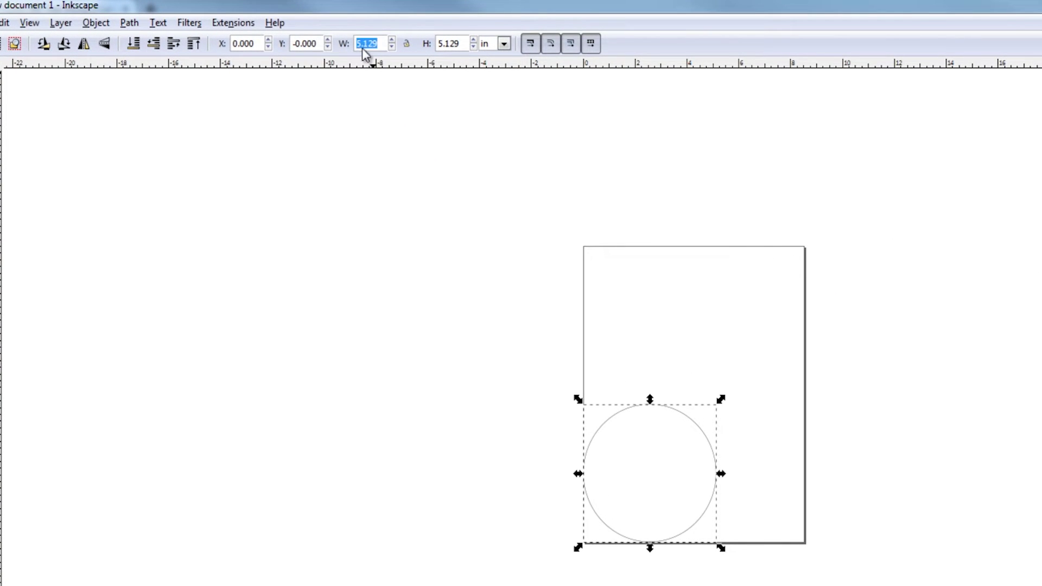
text(3)
key(Tab)
text(3)
key(Tab)
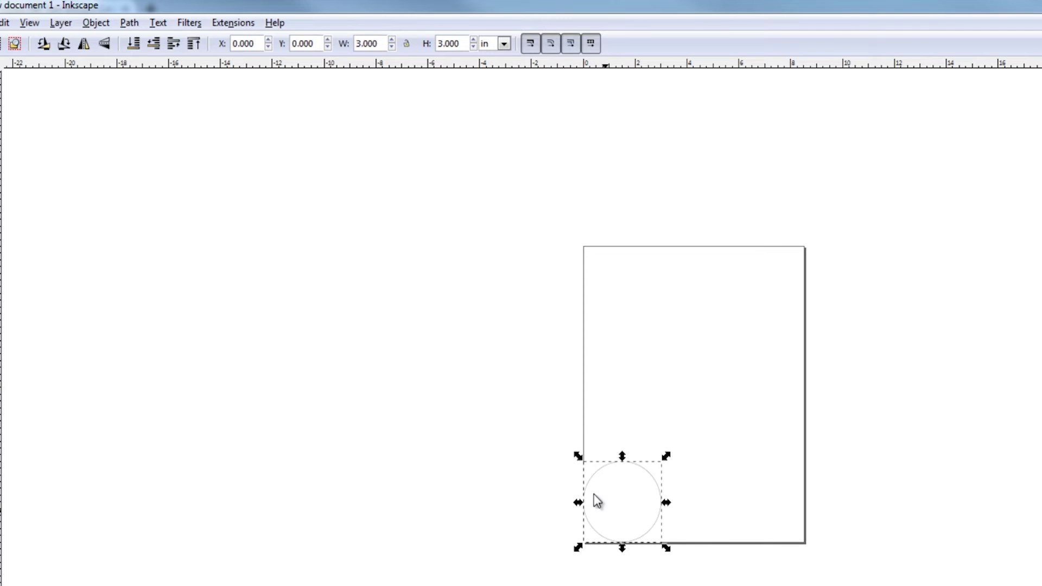
Set the circle's width and height to 2.75 inches.
ctrl+scroll(580, 489, up, 1)
key(plus)
key(plus)
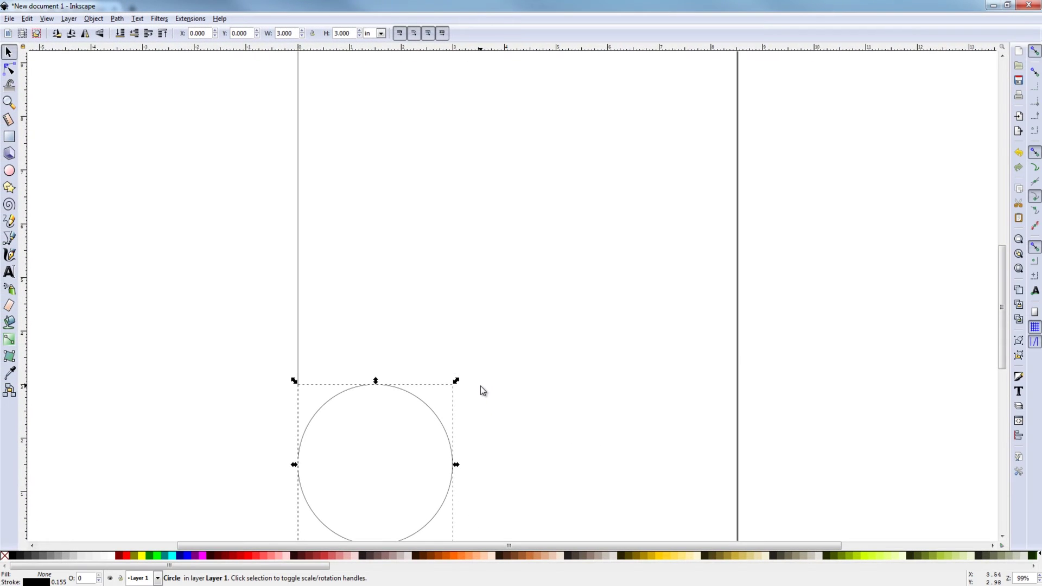
key(plus)
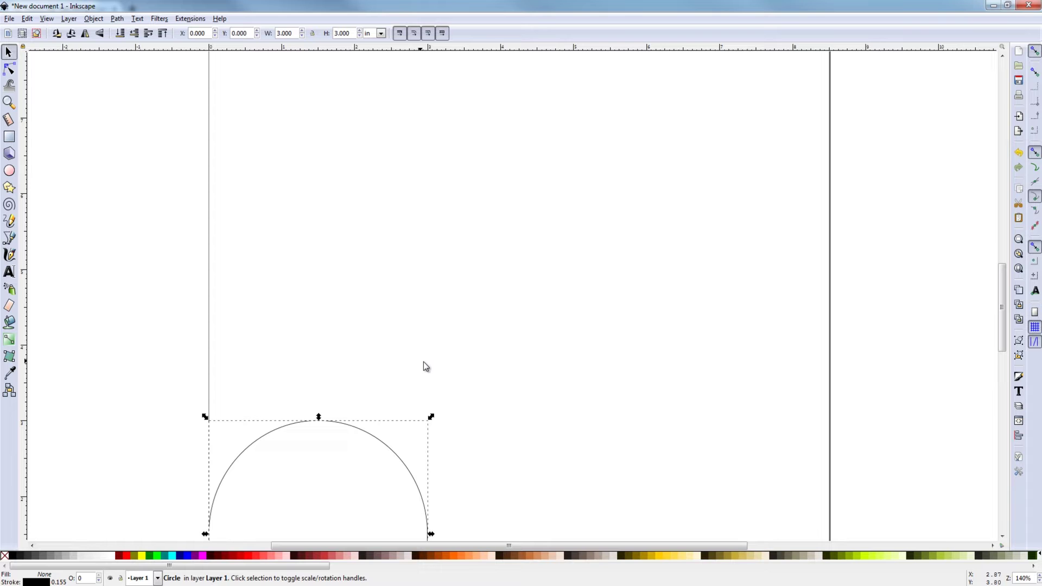
middle_drag(355, 385, 549, 260)
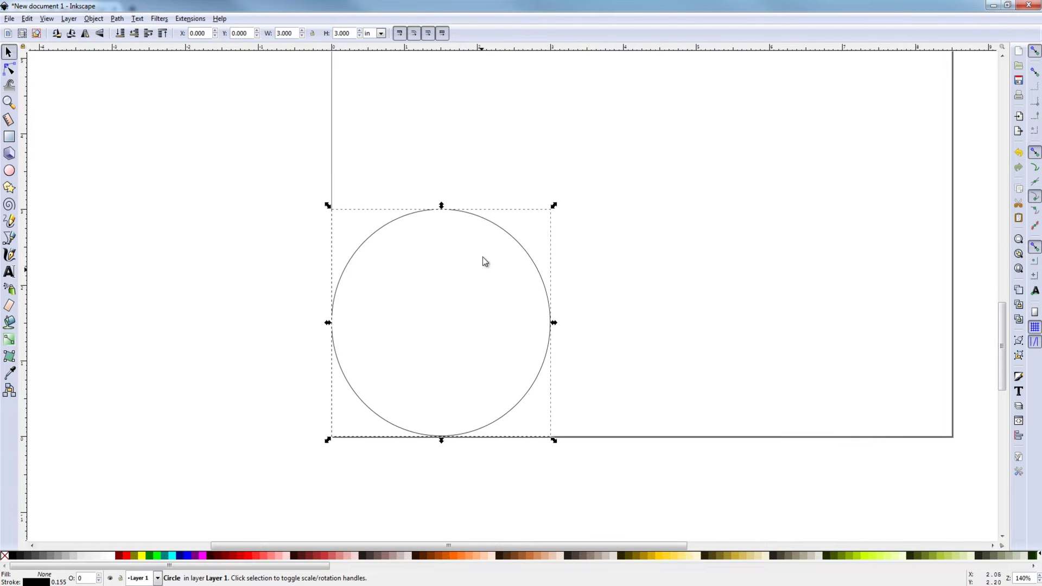
mouse_move(465, 372)
middle_down()
mouse_move(488, 385)
mouse_move(446, 379)
middle_up()
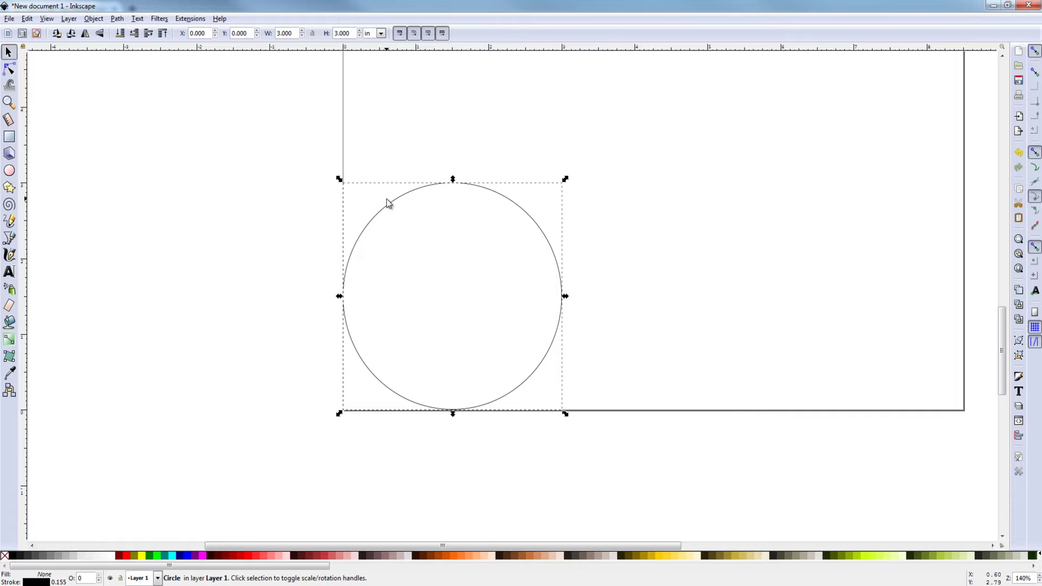
click(285, 33)
text(2.75)
key(Return)
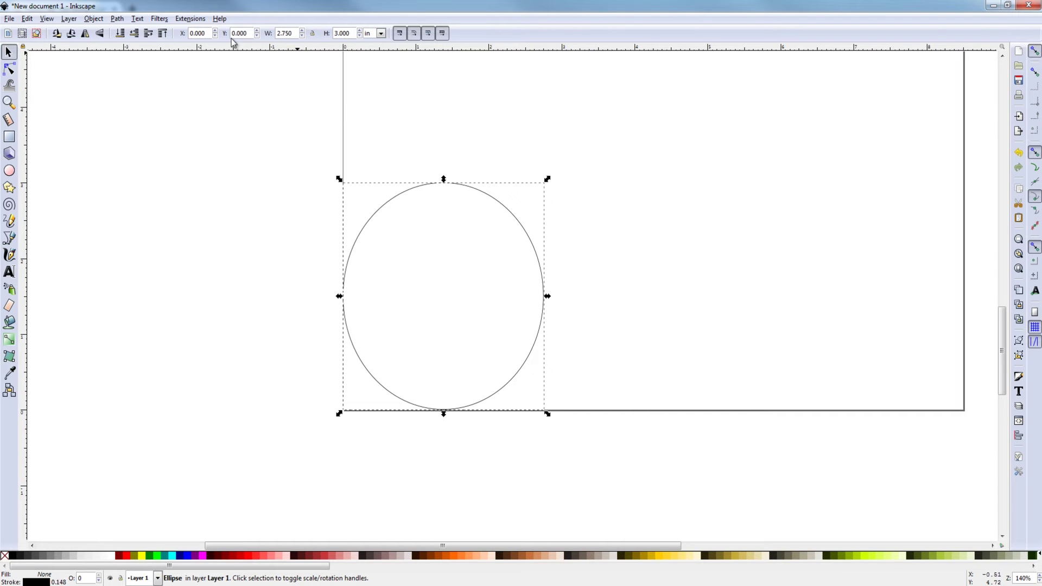
click(352, 34)
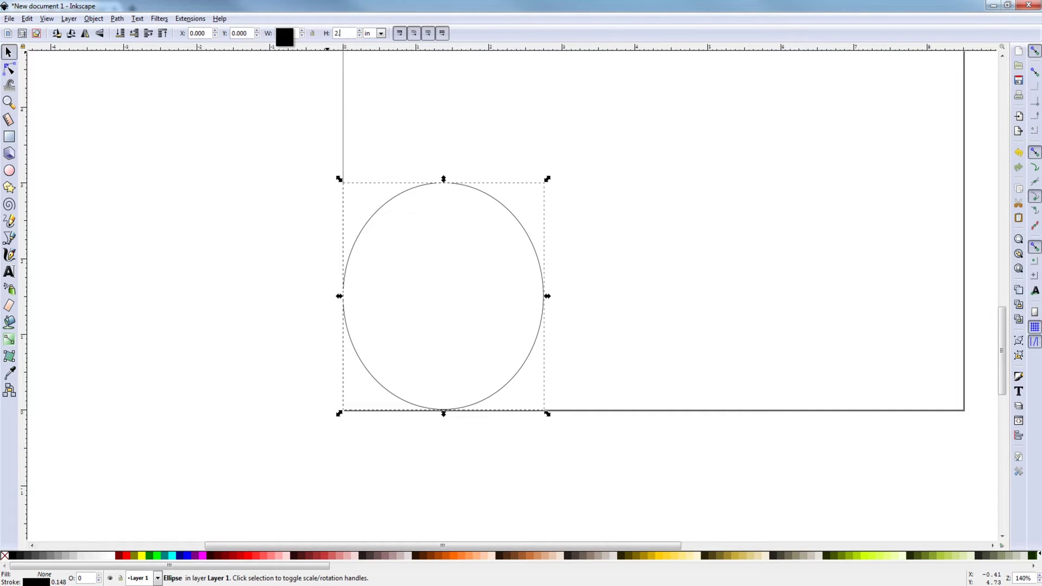
text(2.75)
key(Return)
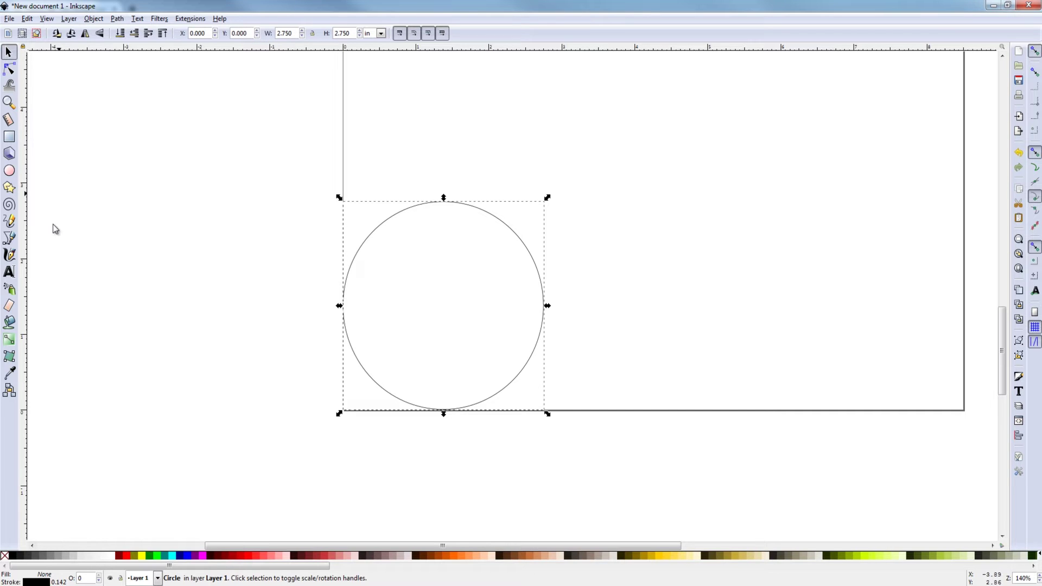
Type the text 'NYC CNC' near the top of the page and select all of it.
click(10, 273)
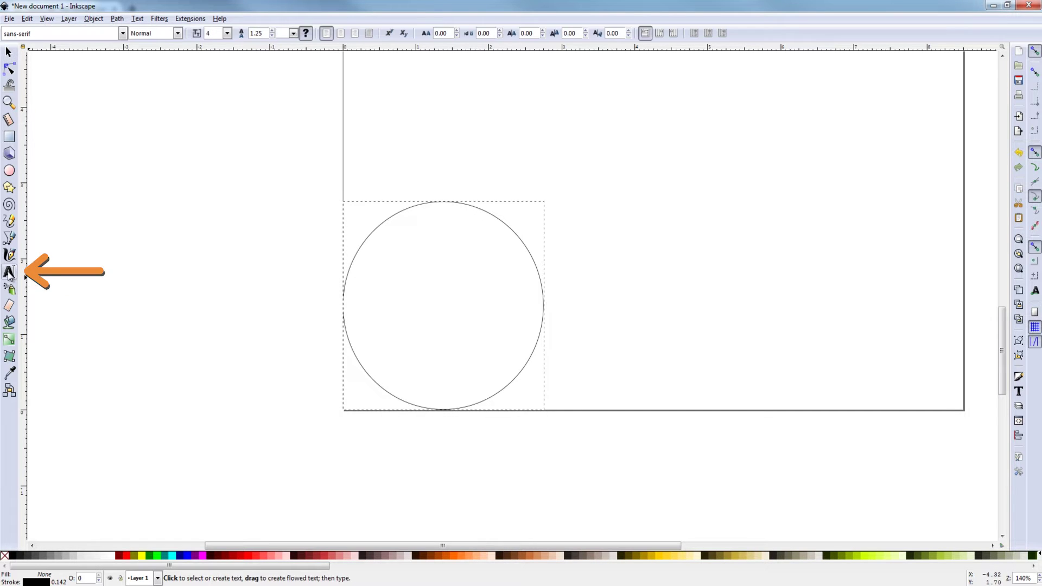
click(518, 111)
text(NYC CNC)
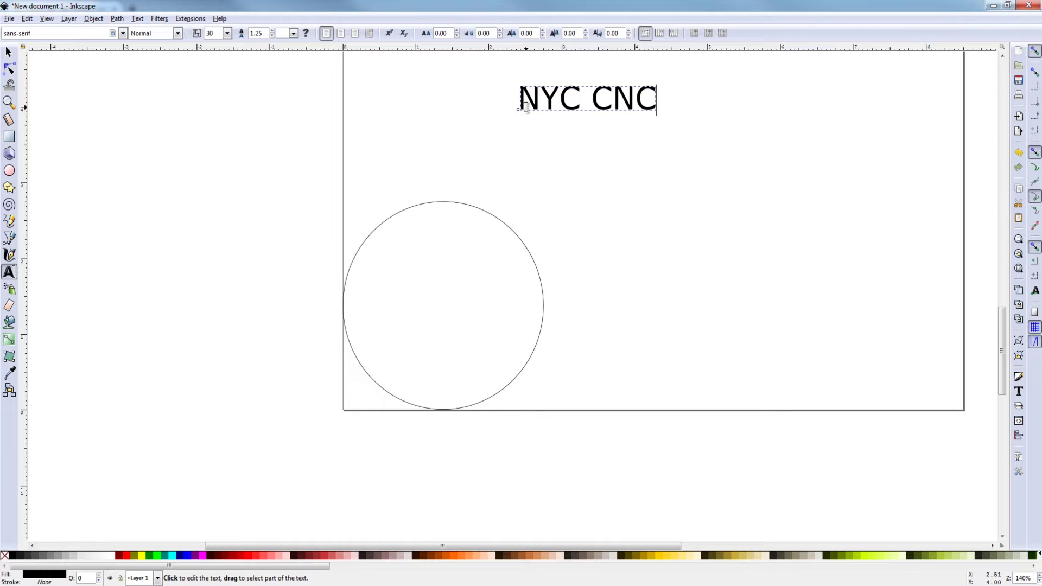
key(ctrl+a)
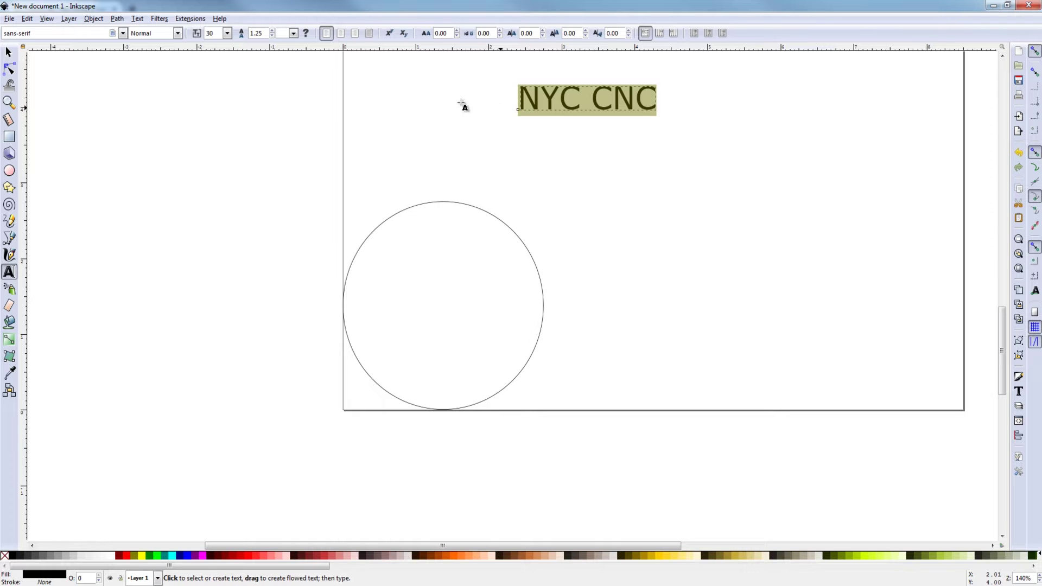
Set the text's font to OCR-A II at size 45.
click(124, 34)
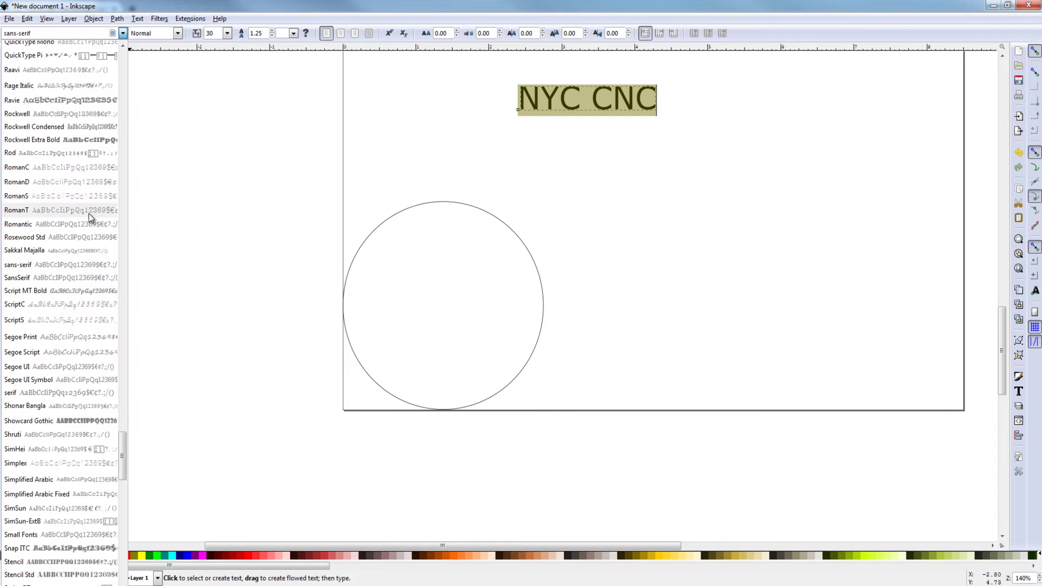
drag(124, 450, 125, 404)
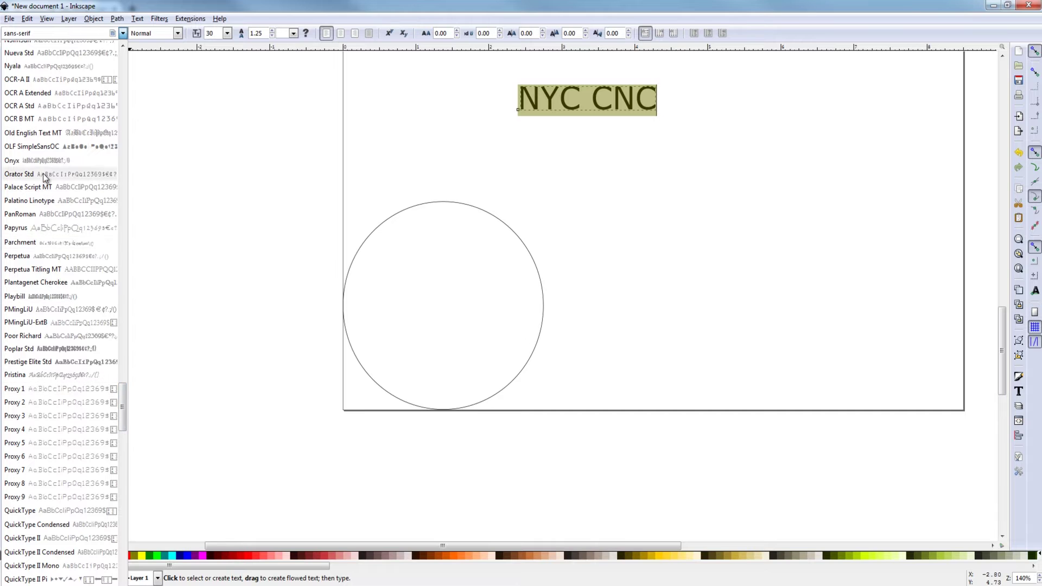
scroll(44, 159, up, 3)
click(16, 135)
double_click(209, 33)
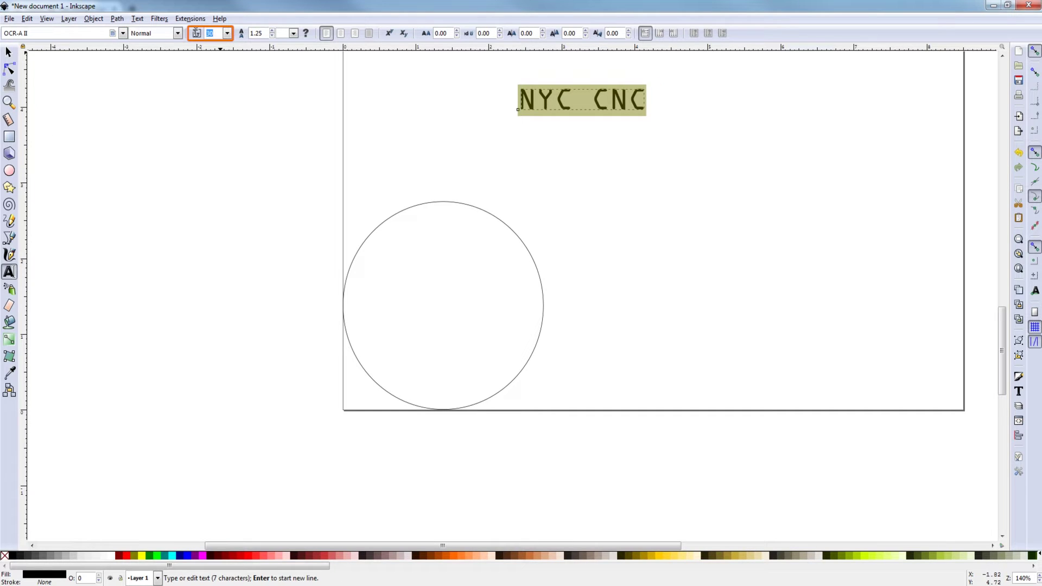
text(45)
key(Return)
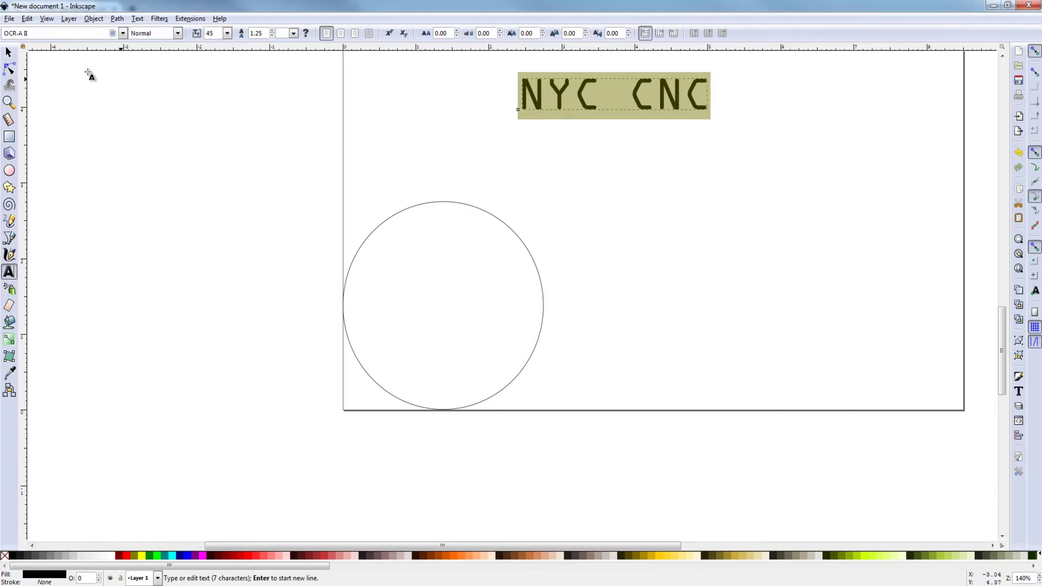
click(9, 52)
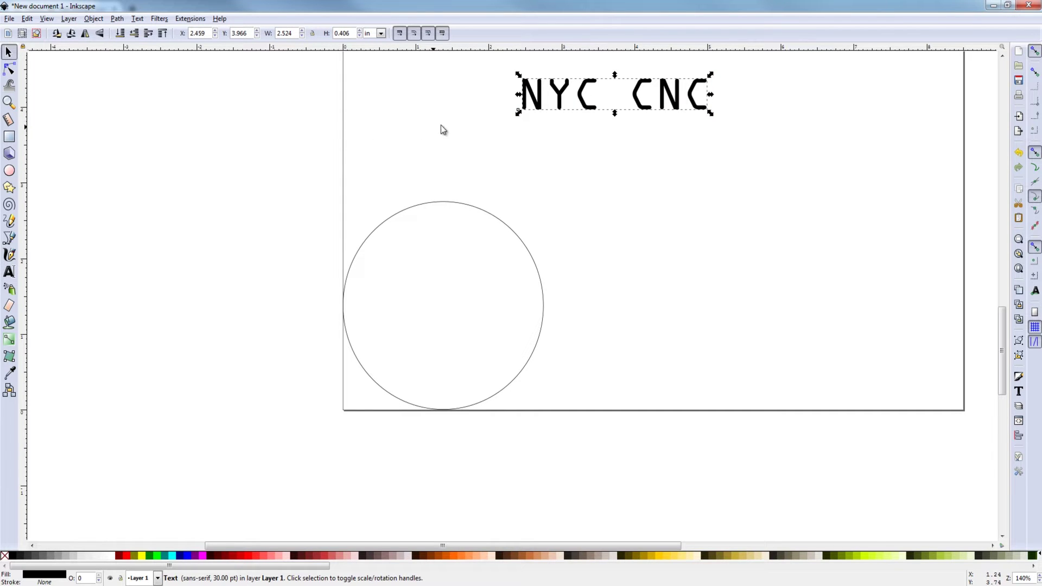
Select the NYC CNC text and the circle, and put the text on the circle's path.
click(508, 110)
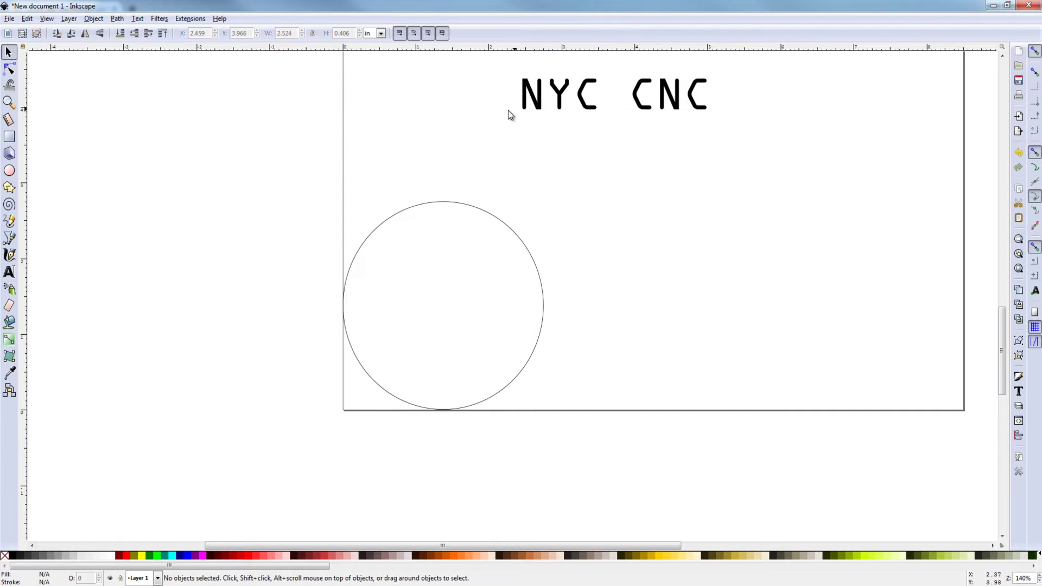
click(527, 91)
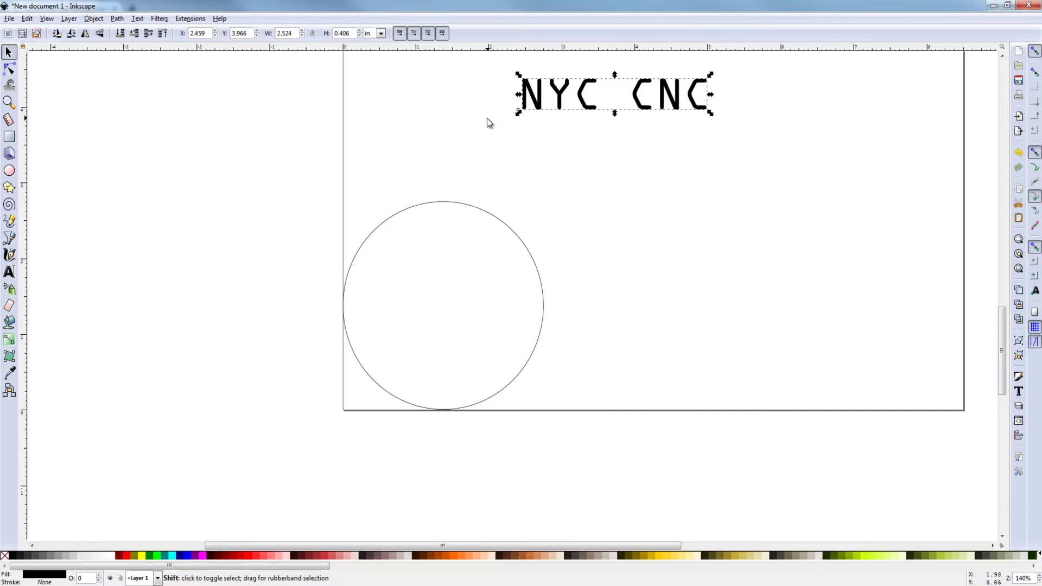
shift+click(476, 212)
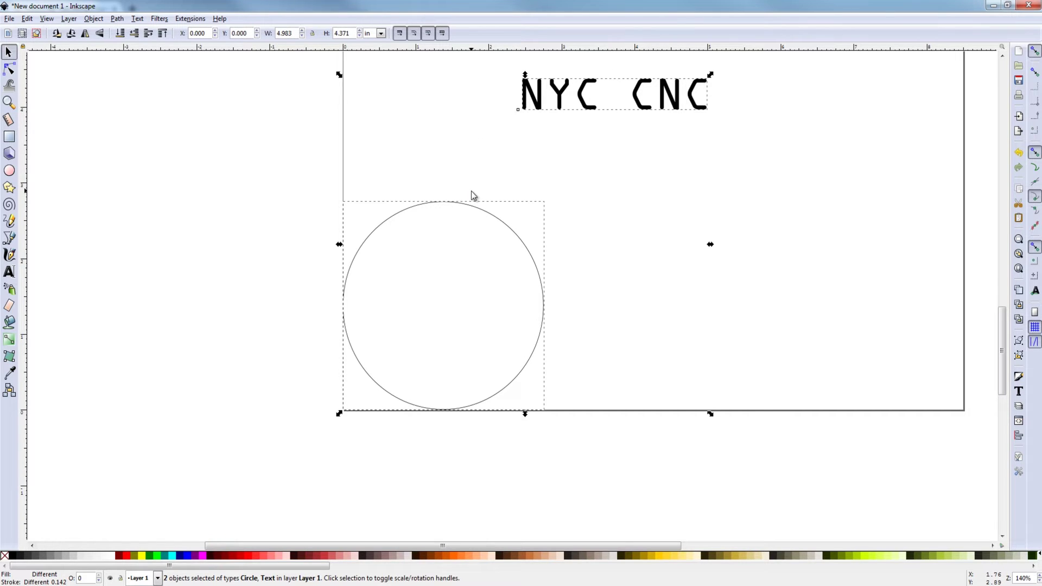
scroll(430, 188, up, 5)
scroll(430, 188, down, 3)
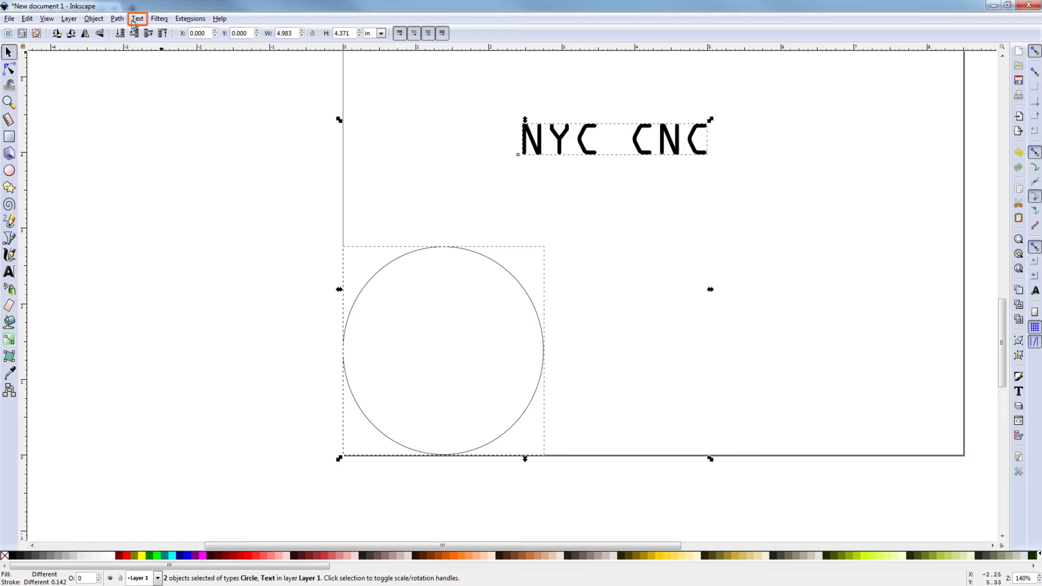
click(138, 19)
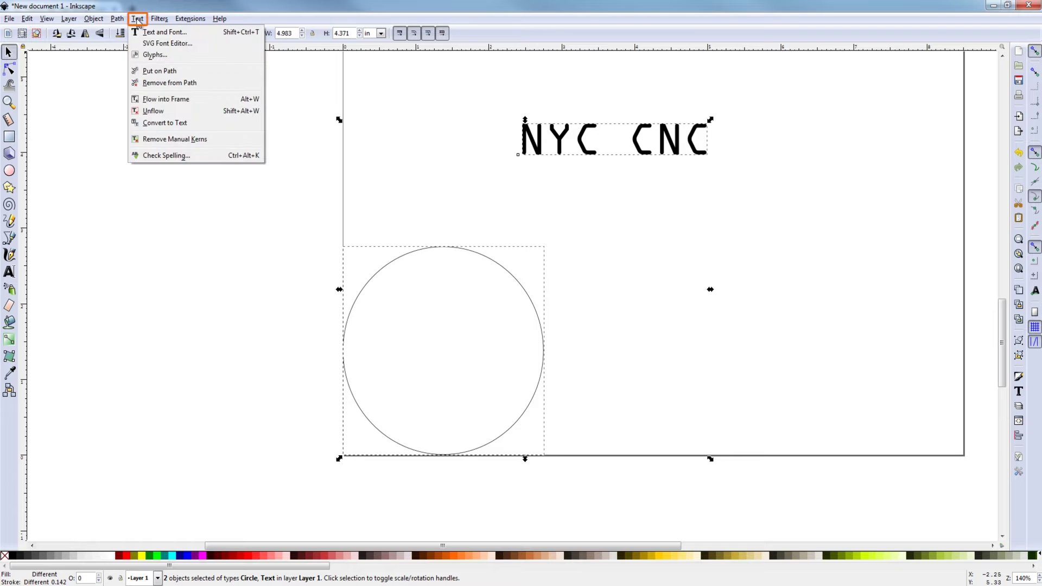
click(151, 72)
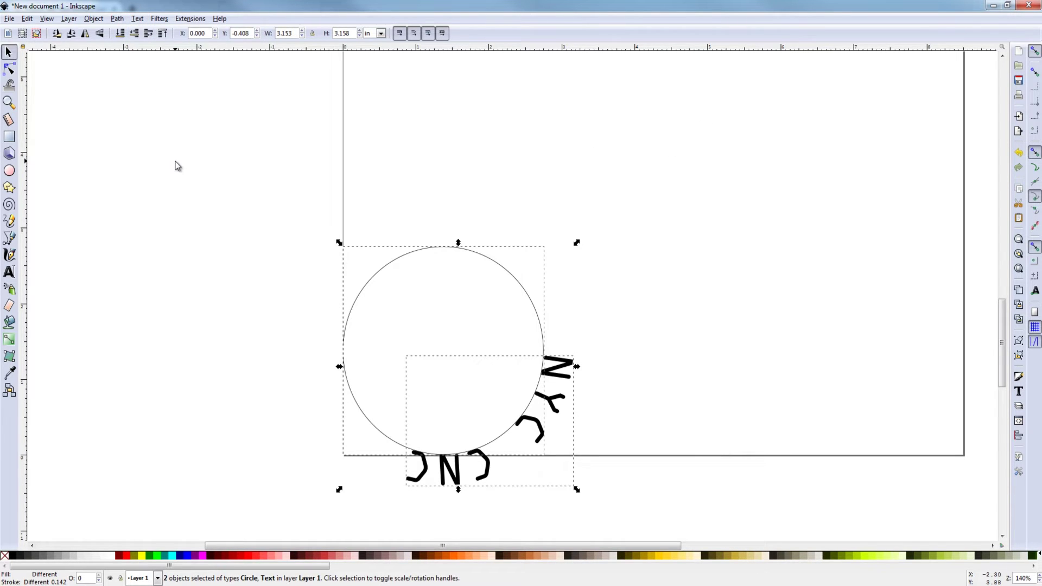
Try rotating the curved text around the circle, then undo the rotation.
click(607, 350)
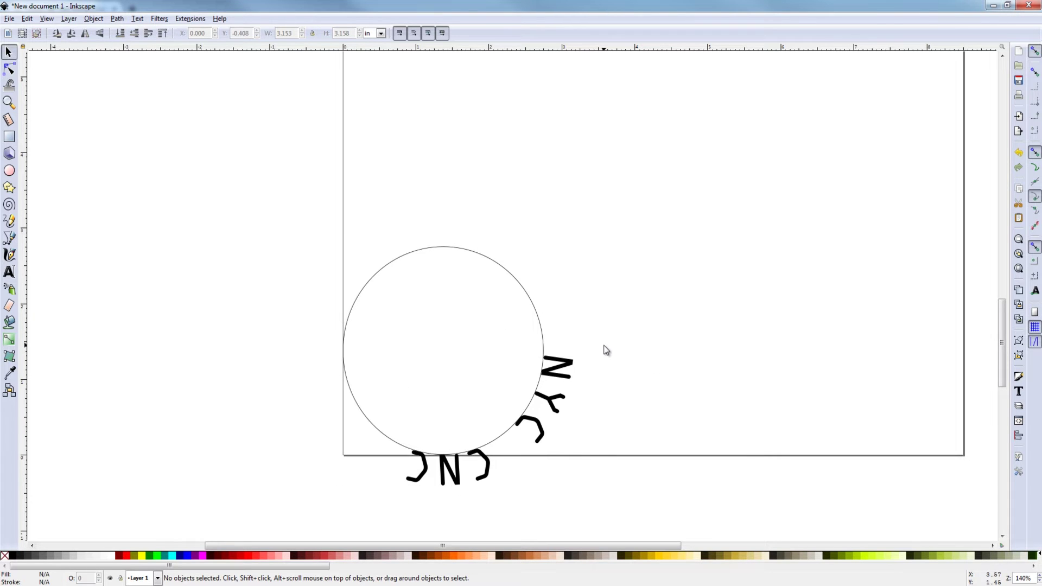
click(569, 362)
click(568, 363)
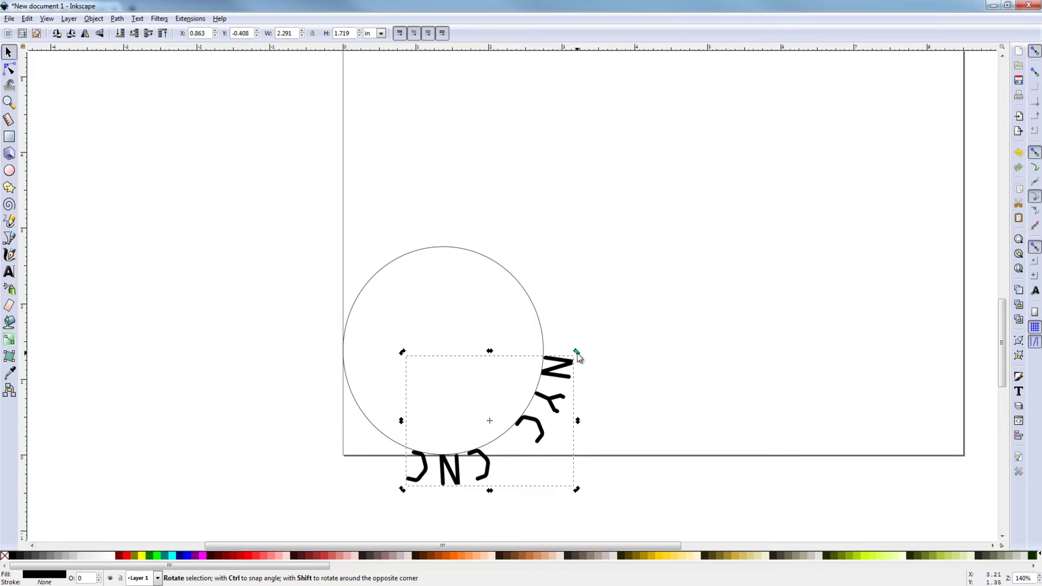
drag(577, 353, 488, 419)
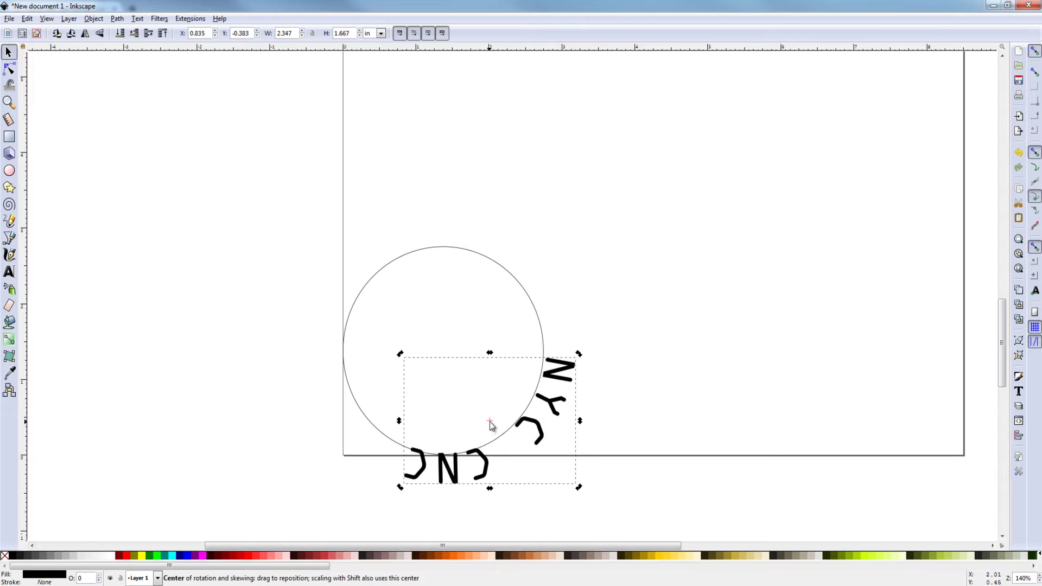
click(490, 421)
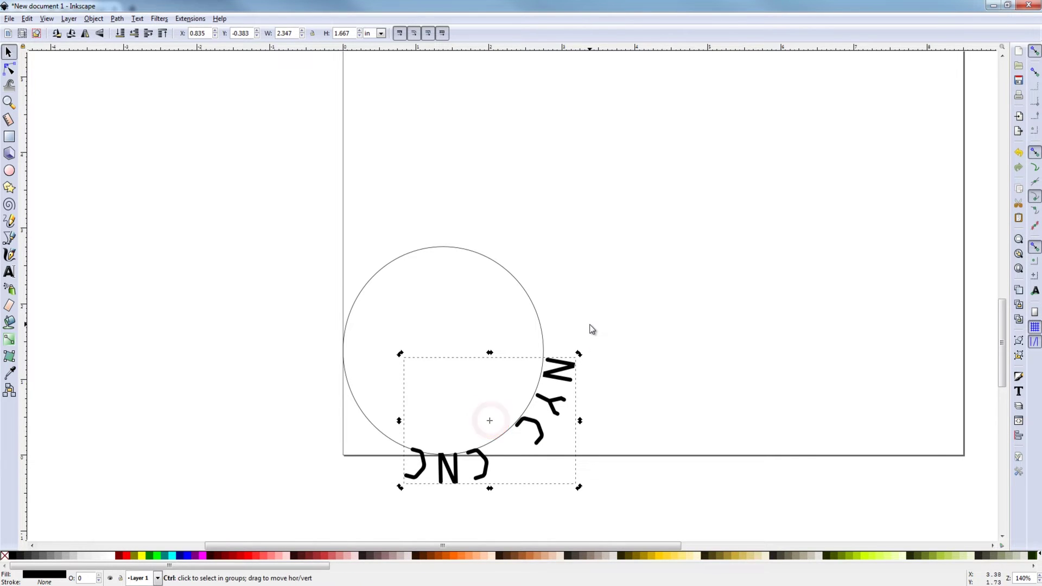
key(ctrl+z)
Drag a horizontal and a vertical guide onto the page.
key(Escape)
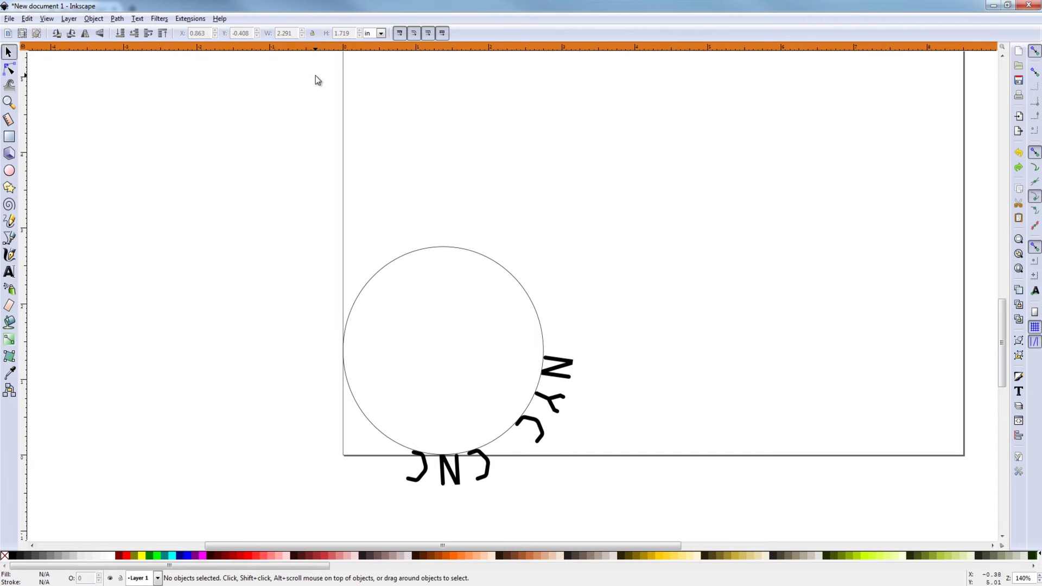
drag(311, 51, 374, 277)
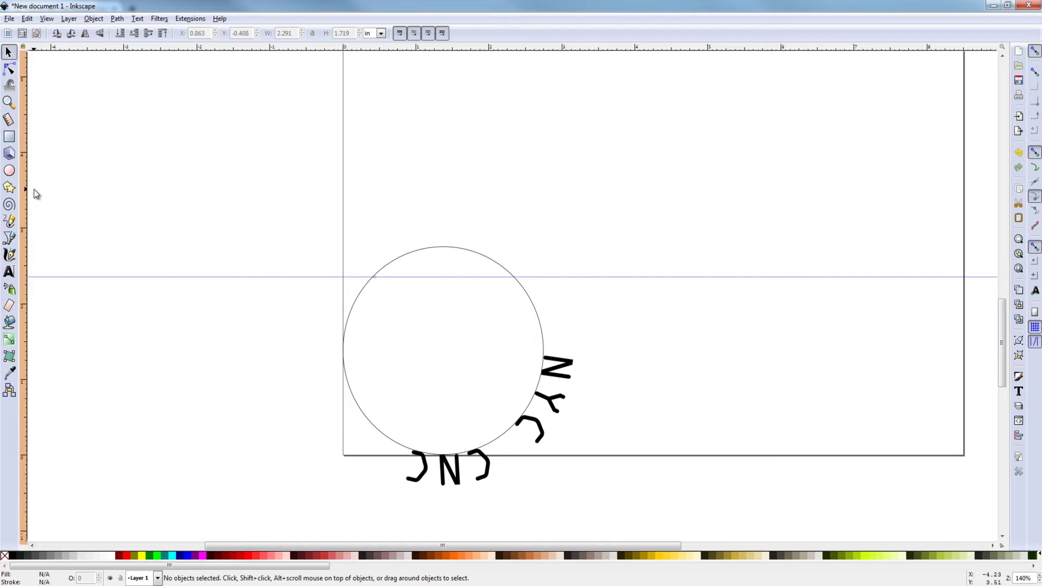
drag(25, 208, 374, 231)
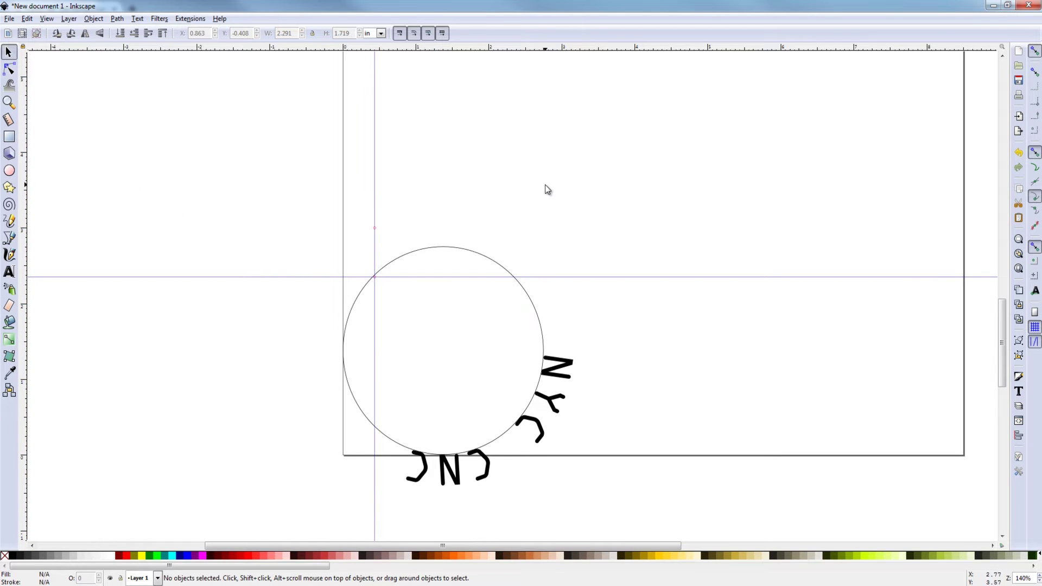
Position both guides at 1.375 in so they cross at the circle's centre.
double_click(576, 277)
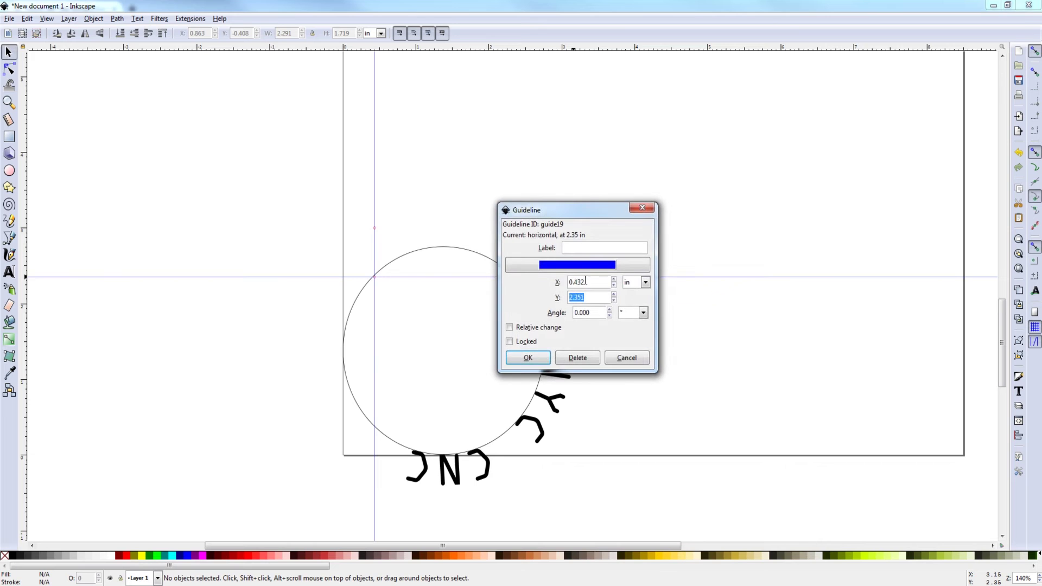
double_click(585, 282)
text(1.)
text(75/2)
key(ctrl+a)
key(Tab)
click(527, 358)
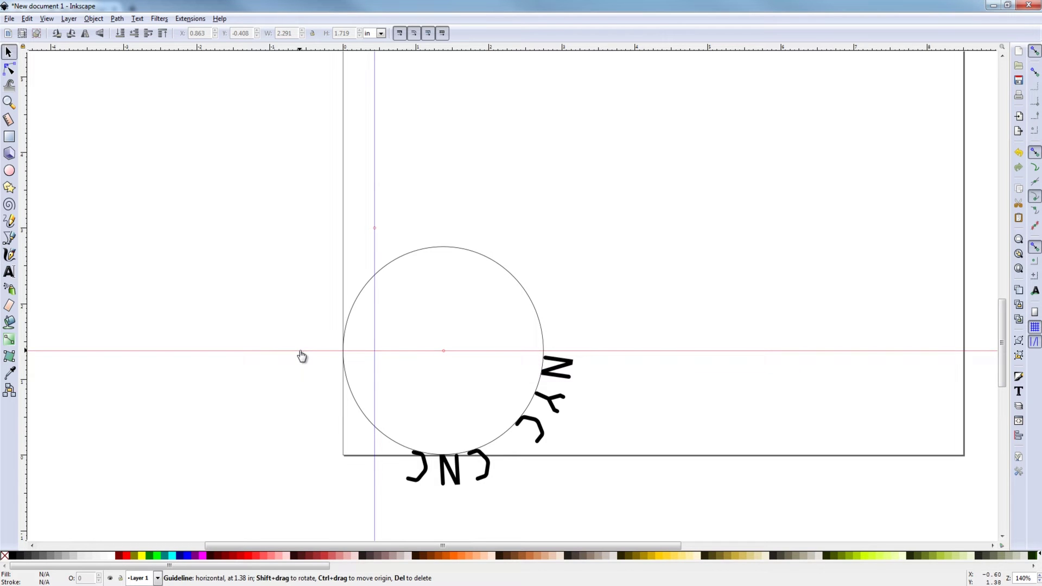
double_click(375, 213)
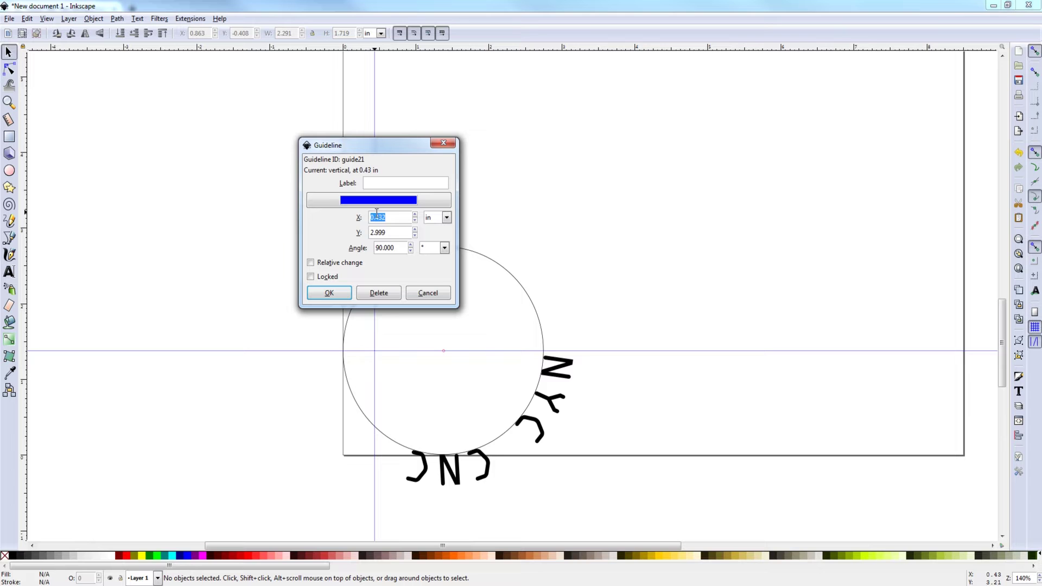
click(329, 293)
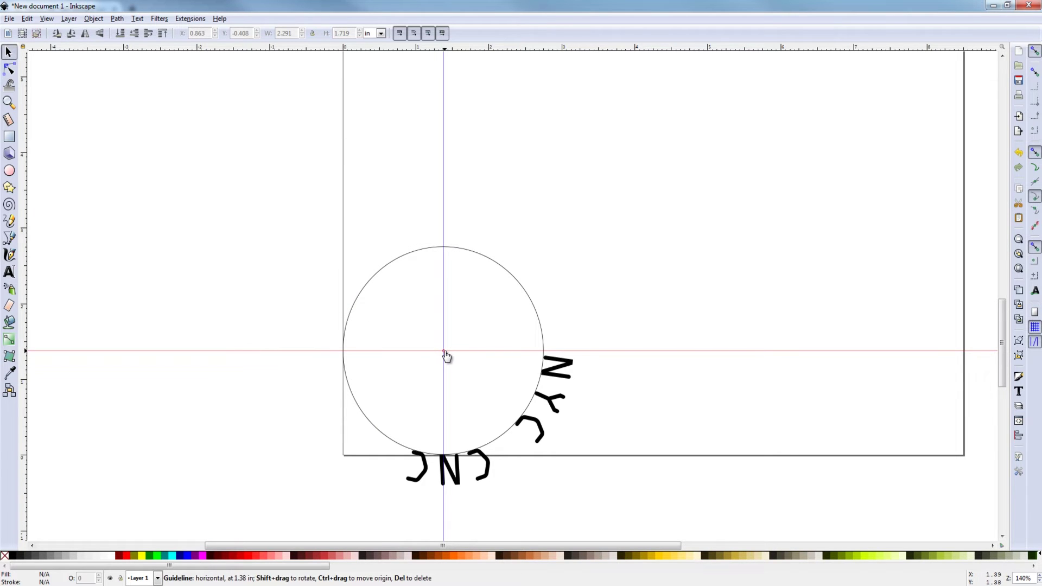
Move the curved text's rotation centre exactly onto the guide crossing.
click(566, 367)
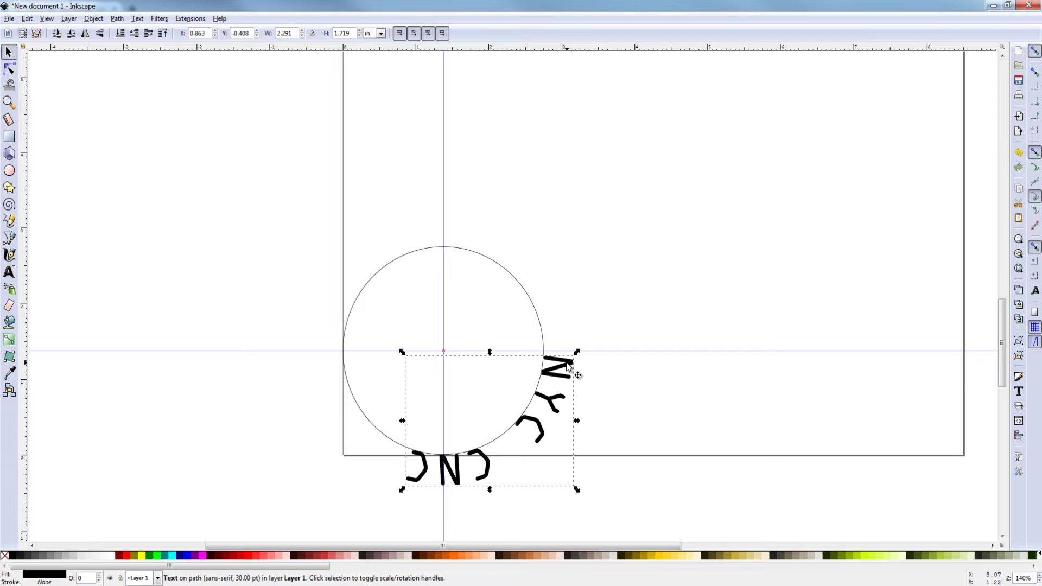
click(566, 364)
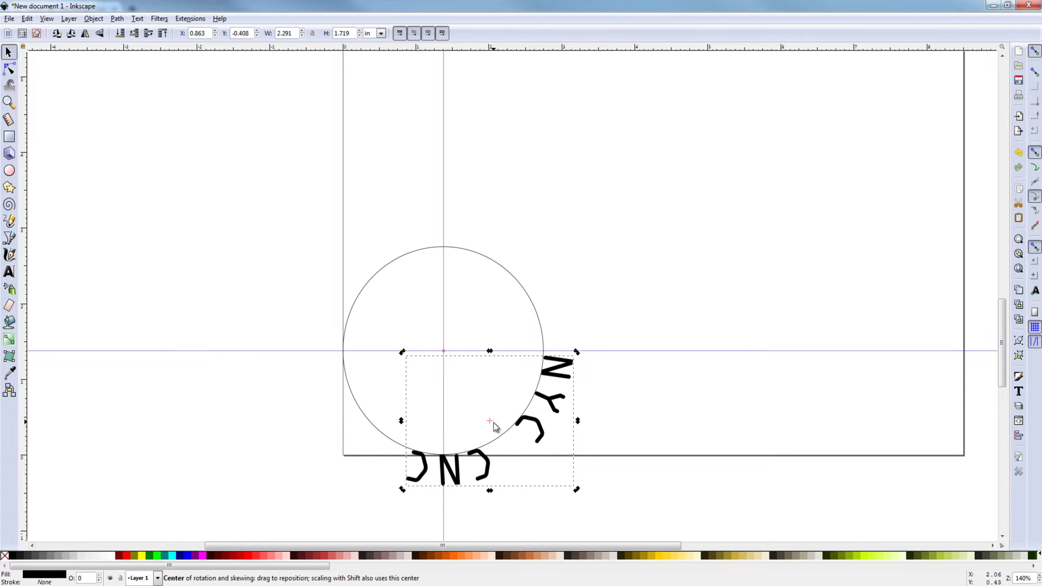
drag(494, 423, 492, 418)
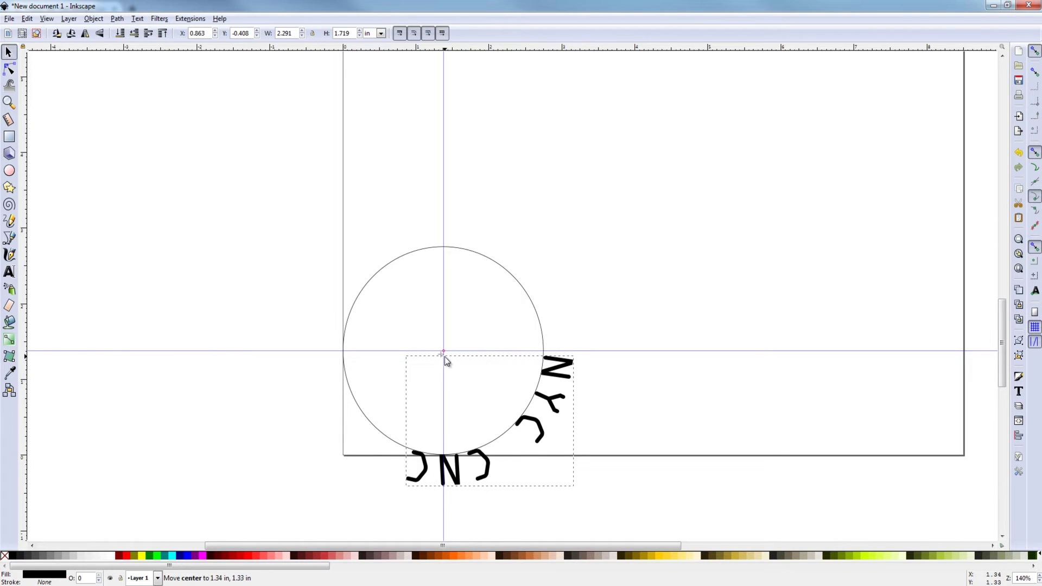
drag(447, 355, 447, 353)
key(plus)
key(plus)
key(plus)
key(plus)
key(plus)
key(plus)
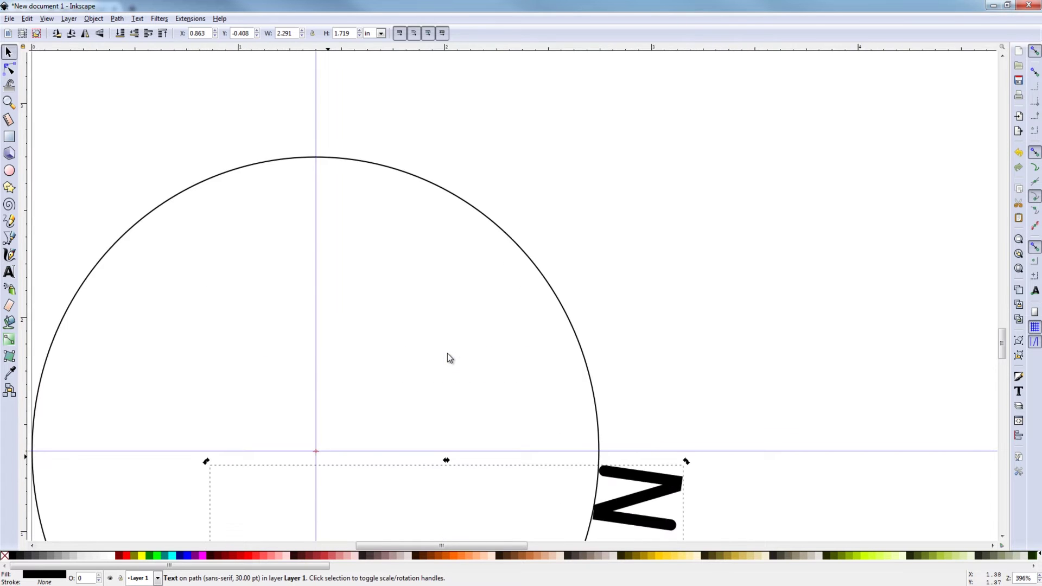
ctrl+scroll(527, 183, up, 1)
scroll(494, 216, left, 5)
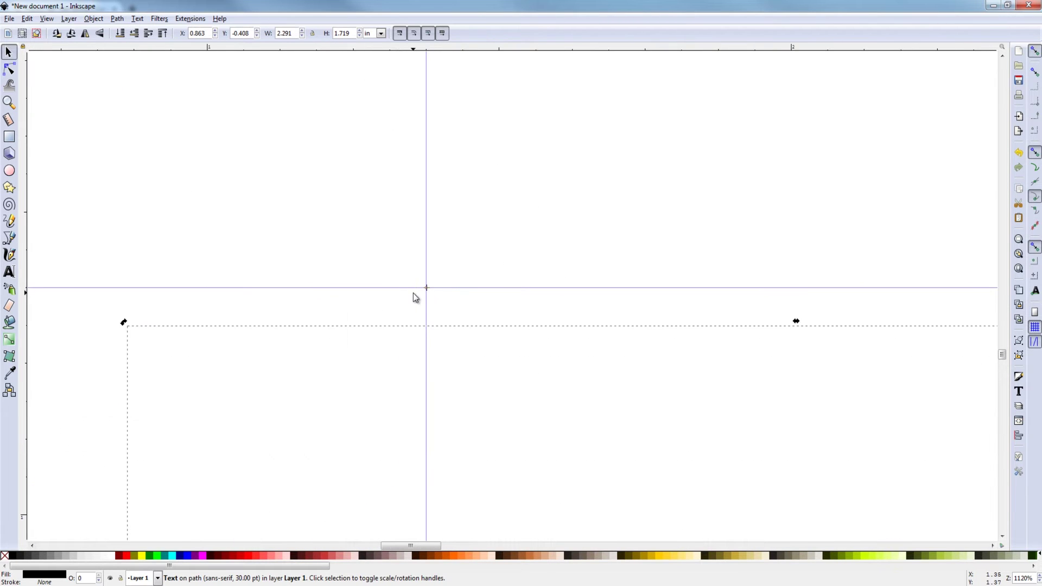
key(plus)
key(plus)
scroll(523, 309, left, 5)
key(plus)
key(plus)
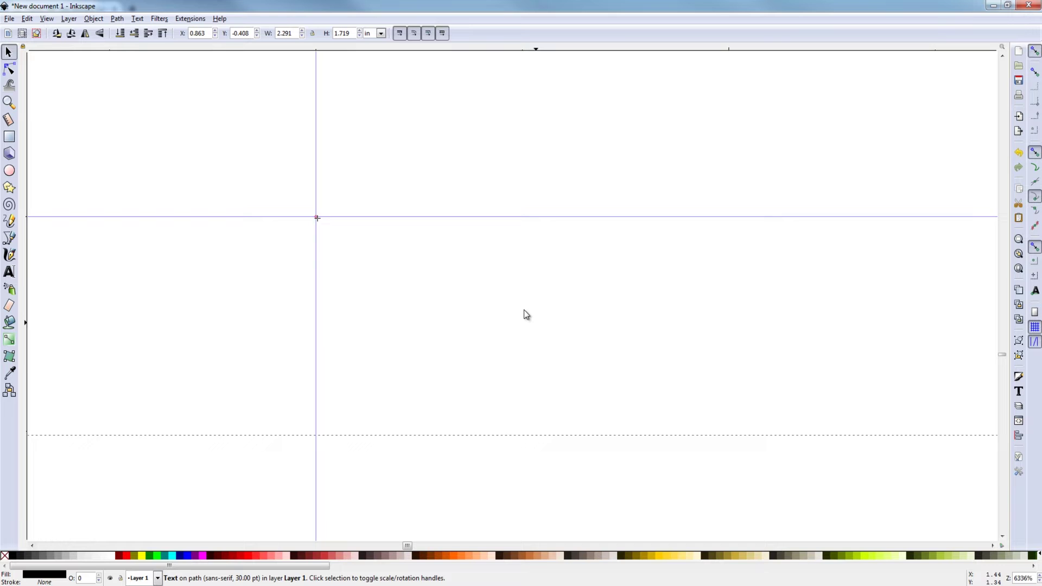
scroll(510, 331, left, 4)
scroll(499, 356, up, 2)
drag(433, 277, 431, 277)
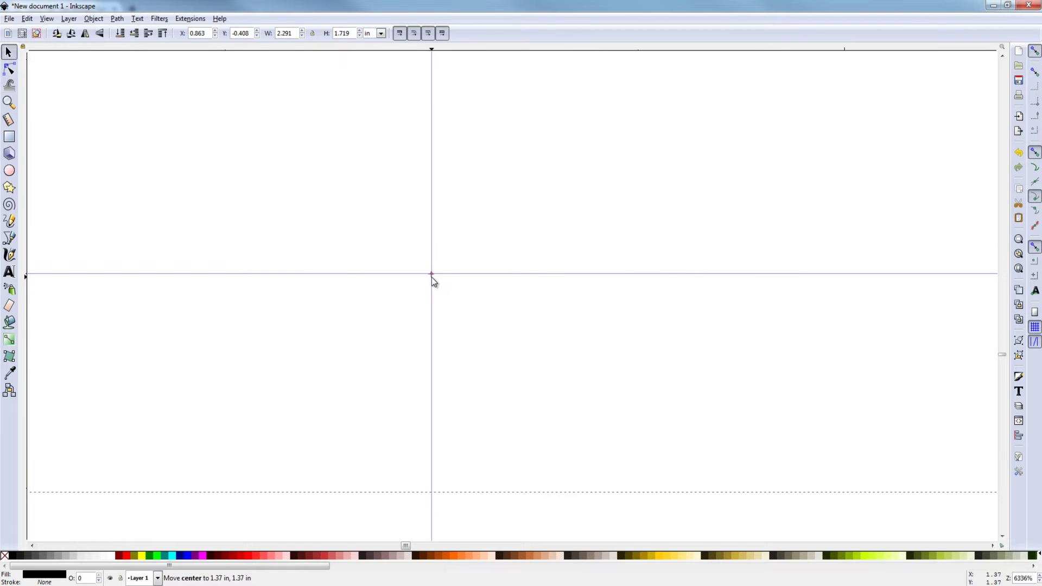
Rotate the text about the circle's centre so it spans the circle's bottom.
key(minus)
key(minus)
key(minus)
key(minus)
key(minus)
key(minus)
key(minus)
key(minus)
key(minus)
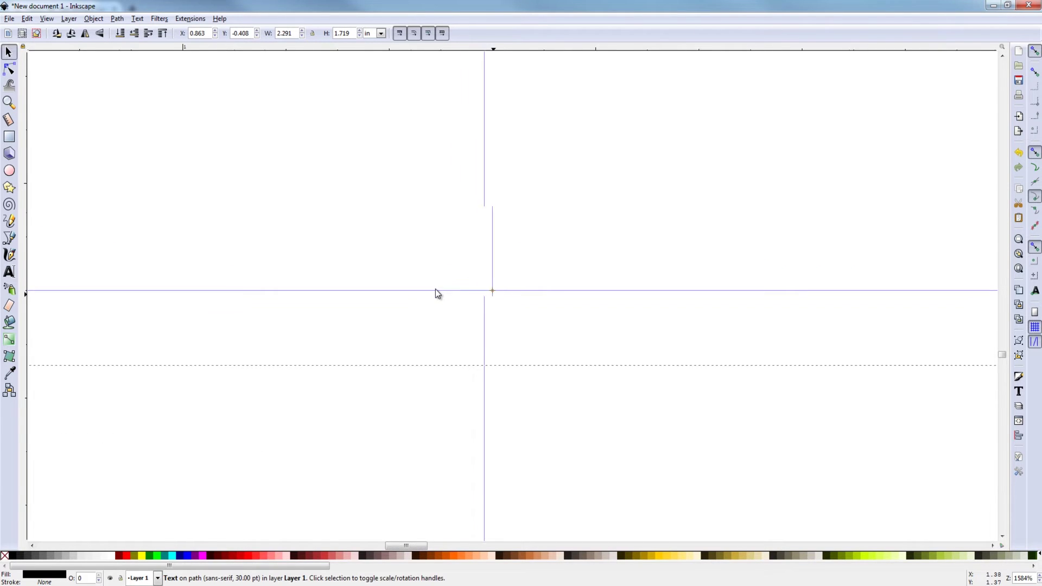
key(minus)
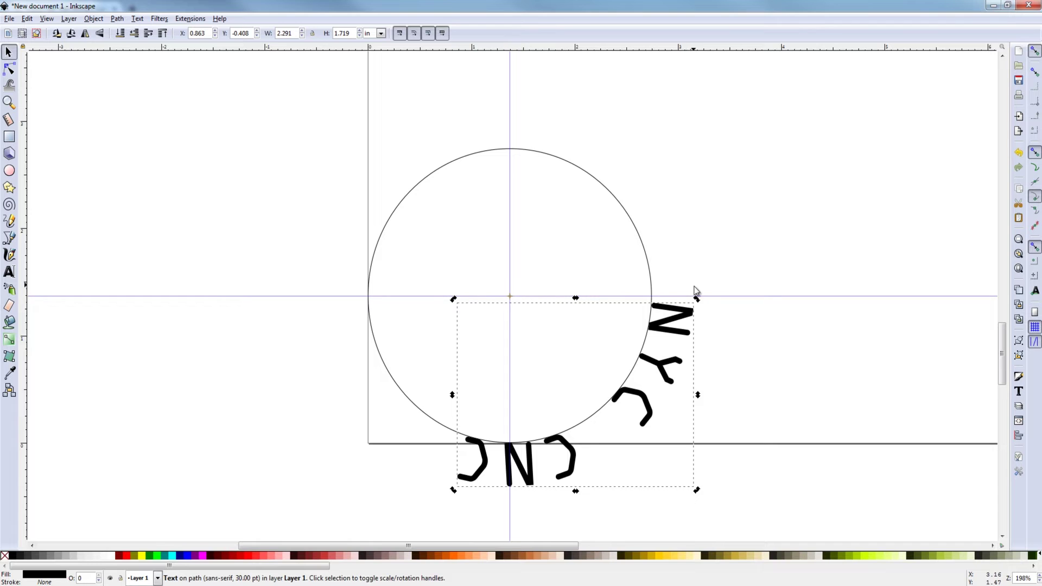
drag(695, 290, 613, 357)
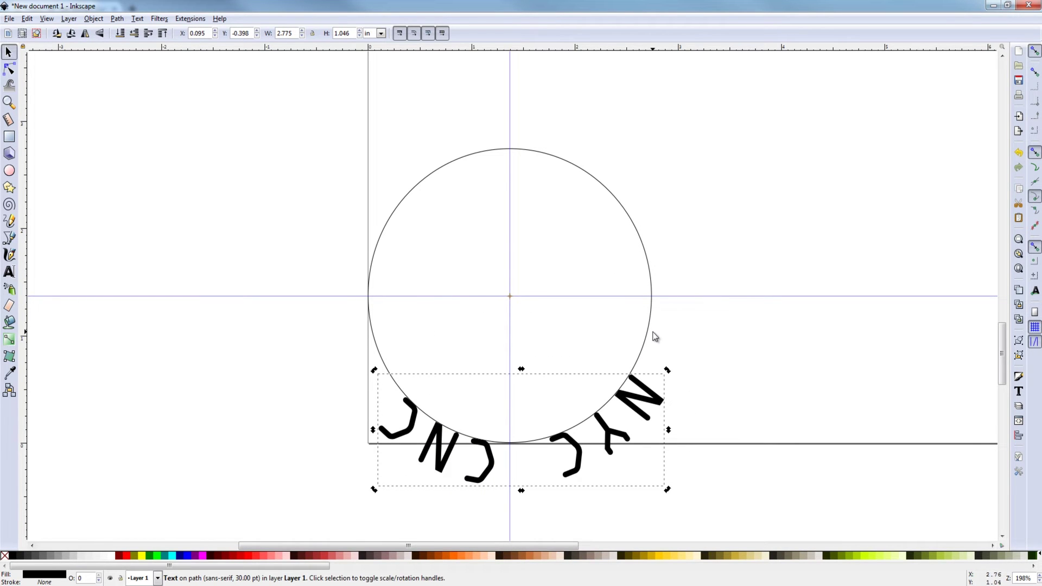
Flip the circle and the curved NYC CNC text vertically together.
click(705, 342)
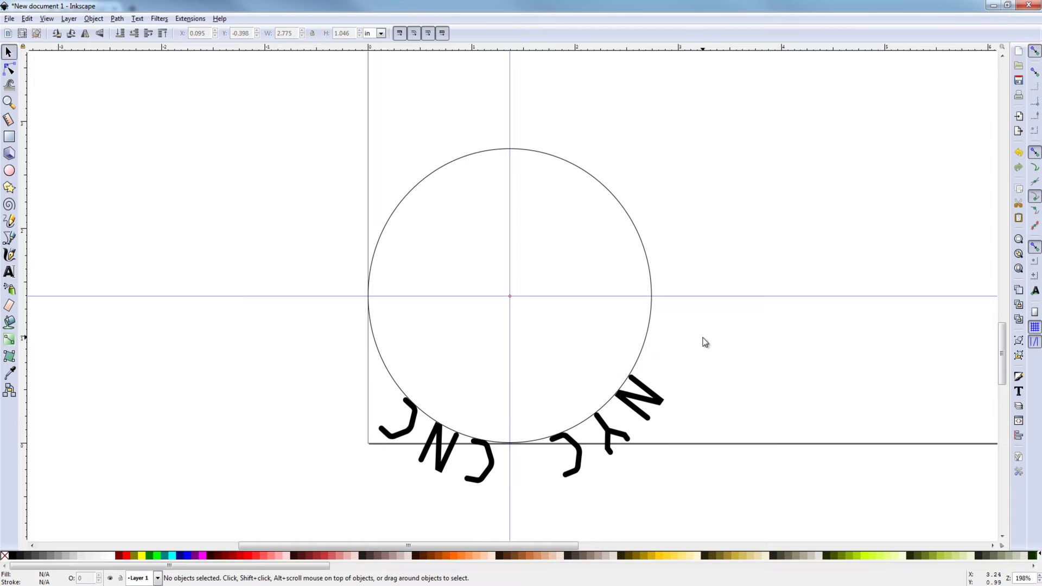
click(661, 405)
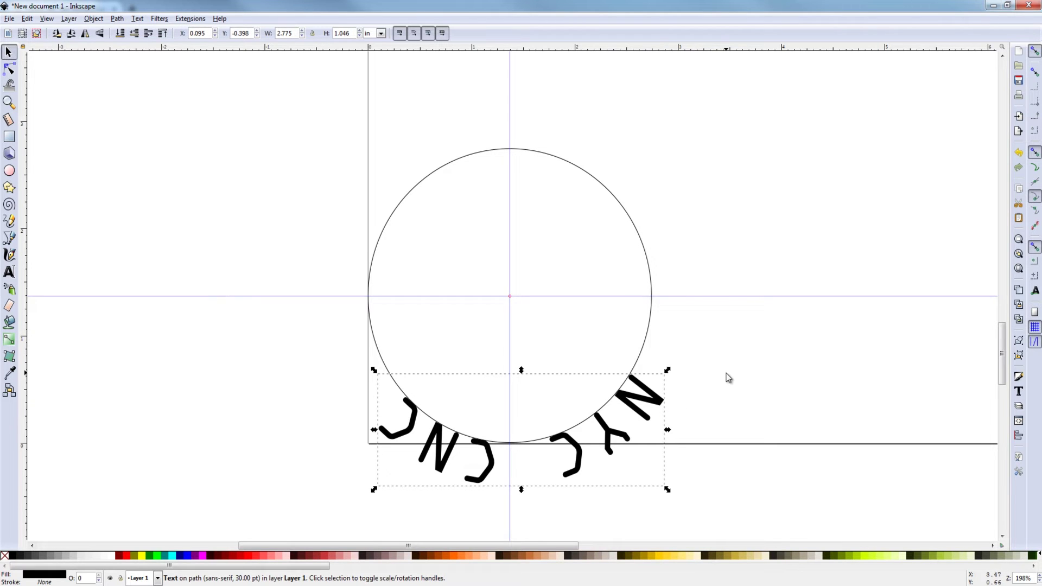
shift+click(643, 348)
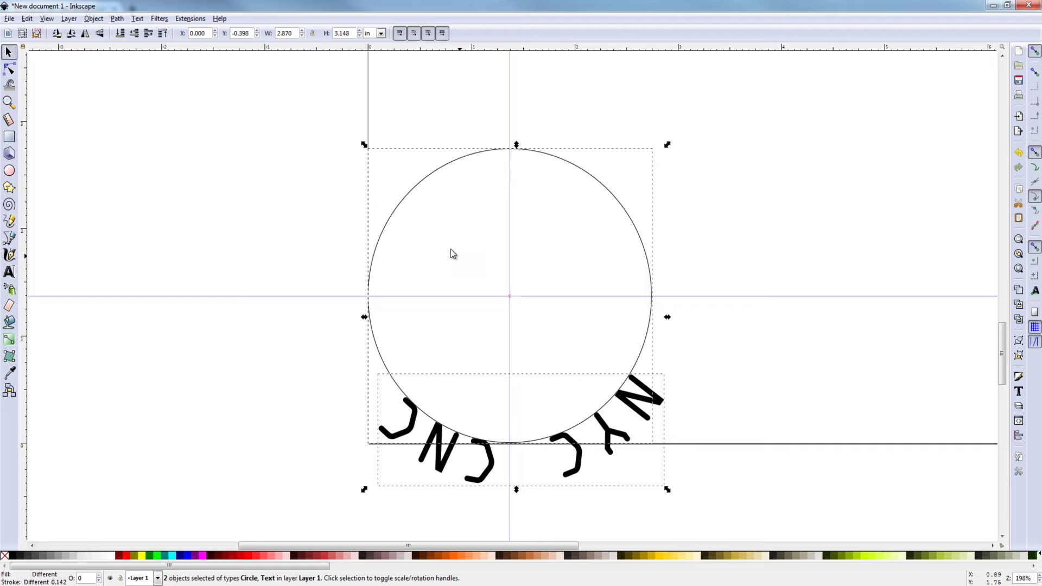
click(100, 34)
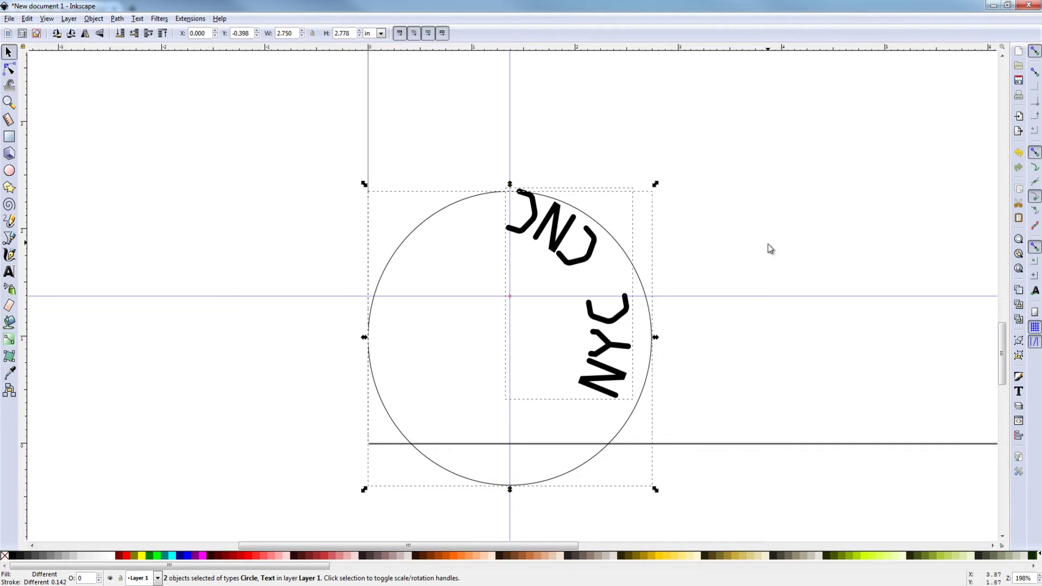
Pin the text's rotation centre on the circle's centre.
click(745, 248)
click(598, 269)
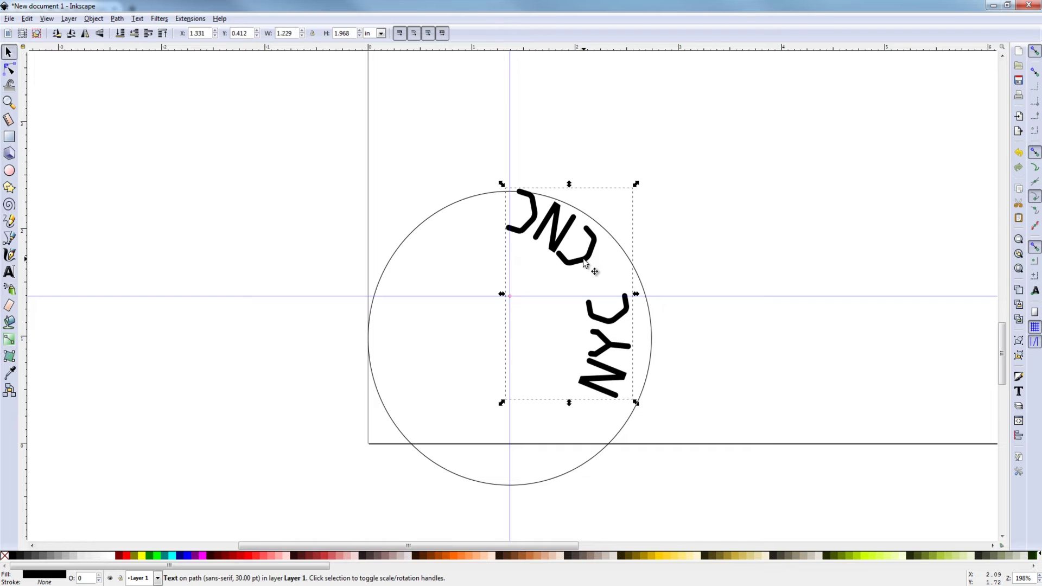
click(573, 266)
scroll(438, 326, down, 1)
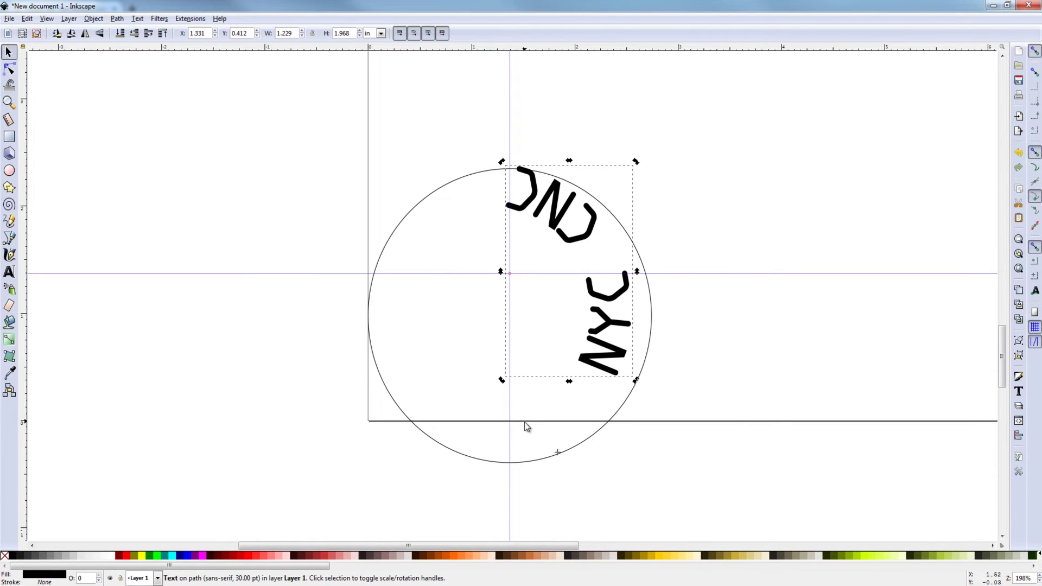
drag(558, 453, 519, 372)
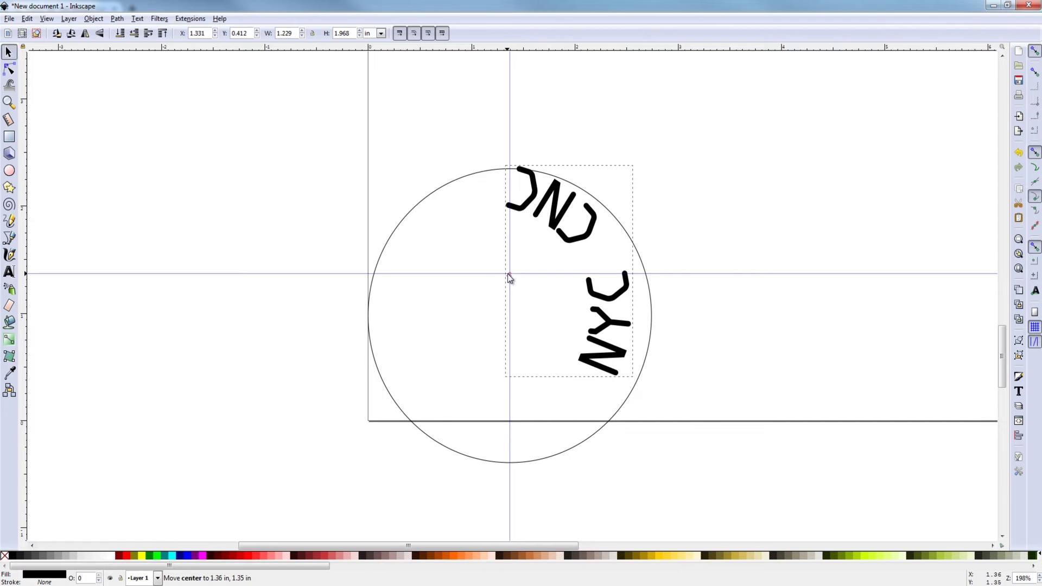
drag(509, 272, 510, 272)
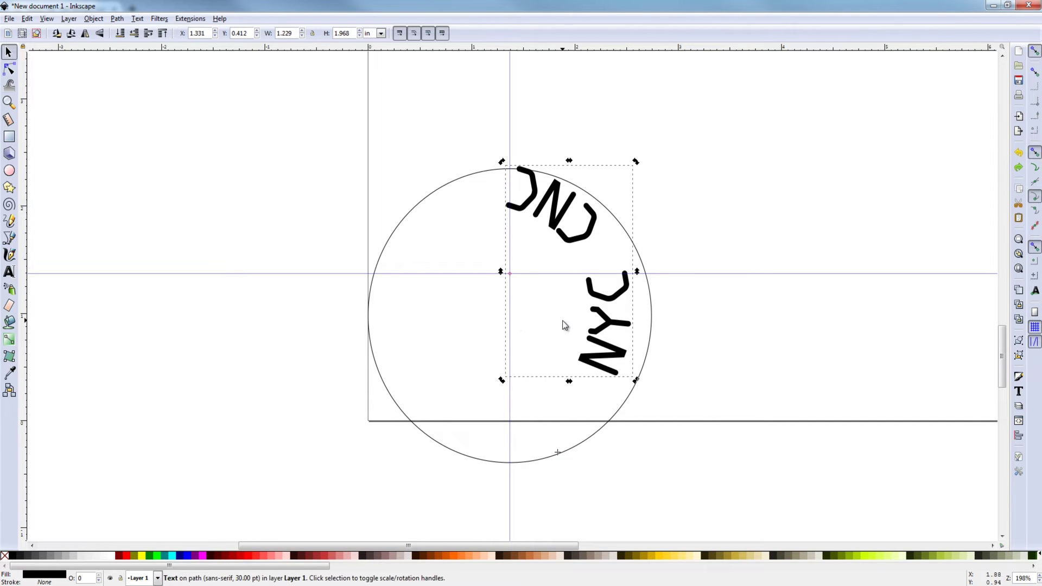
Set the circle's Y position to 0.
click(406, 274)
click(407, 217)
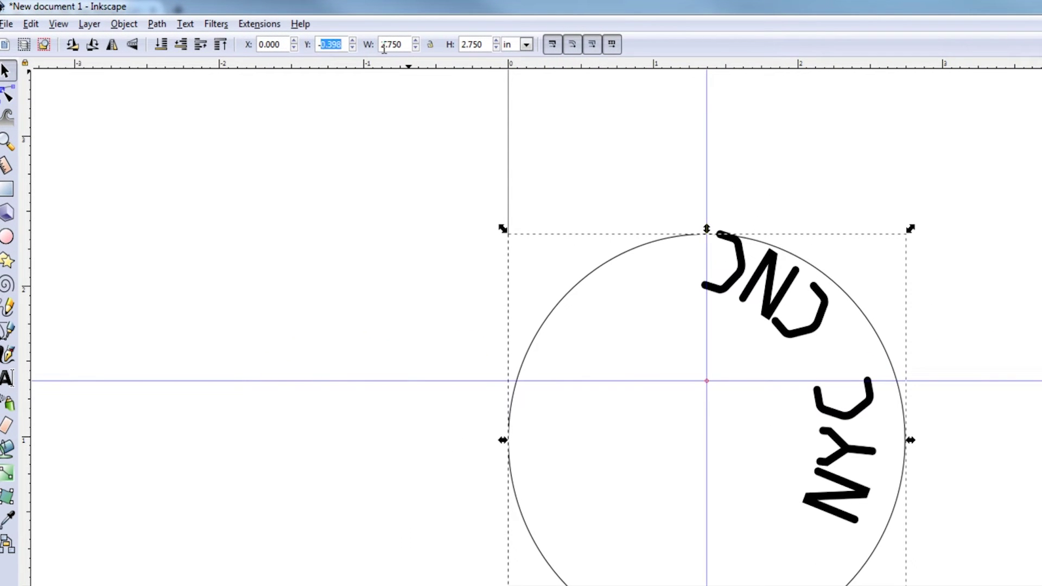
text(0)
key(Return)
key(Escape)
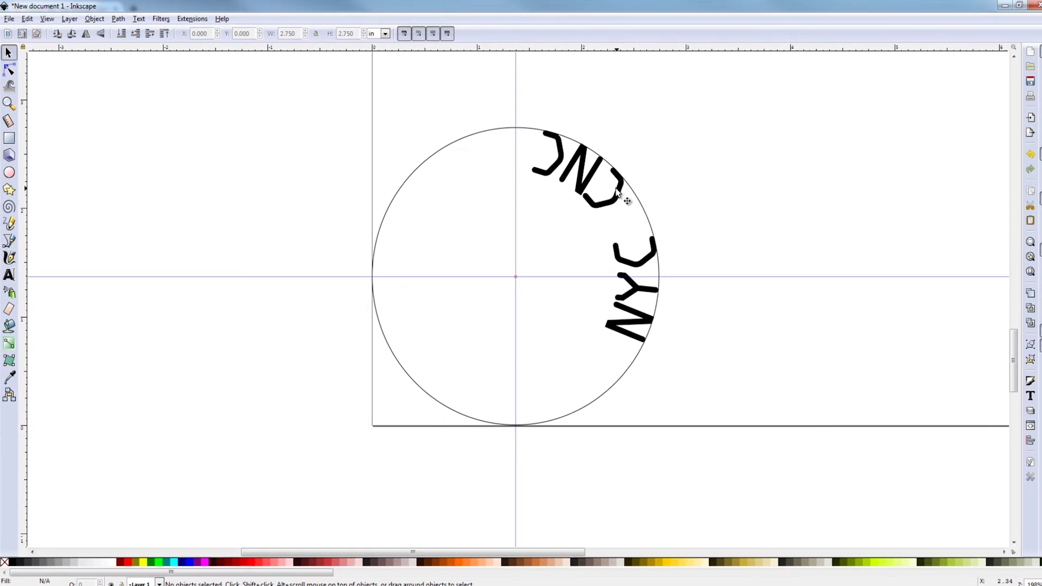
Rotate NYC CNC along the bottom, add a horizontal guide, and level it by -1.69°.
click(624, 197)
click(624, 196)
drag(529, 129, 577, 318)
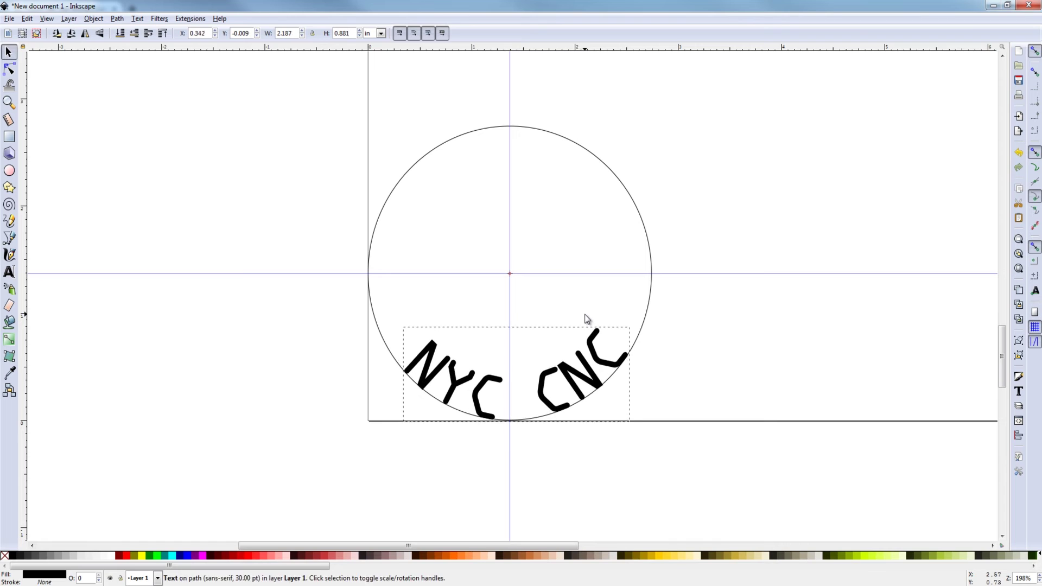
drag(535, 52, 624, 339)
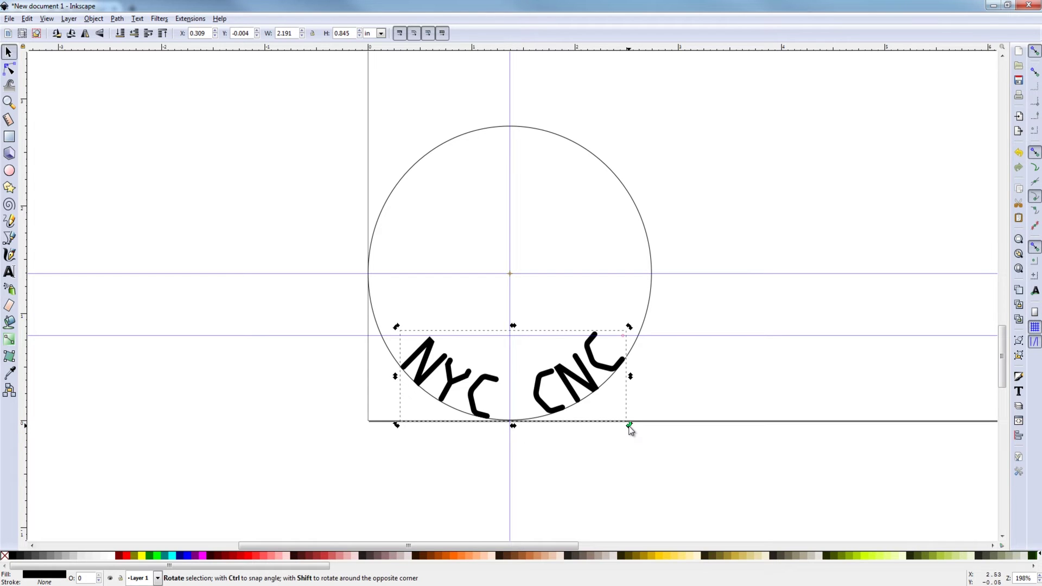
drag(630, 425, 627, 434)
Convert the circle and NYC CNC text to paths with Object to Path.
click(249, 90)
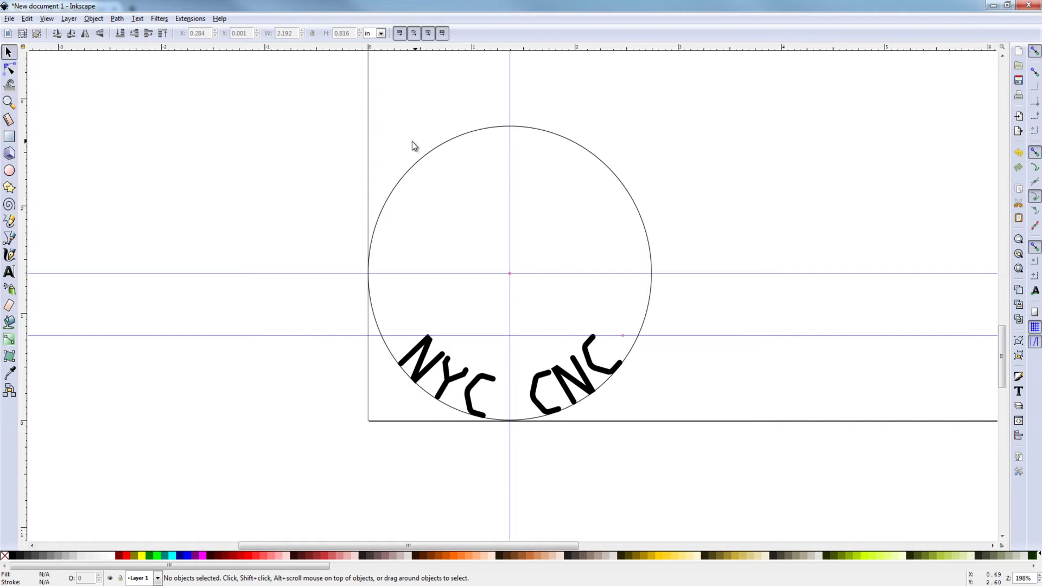
click(429, 153)
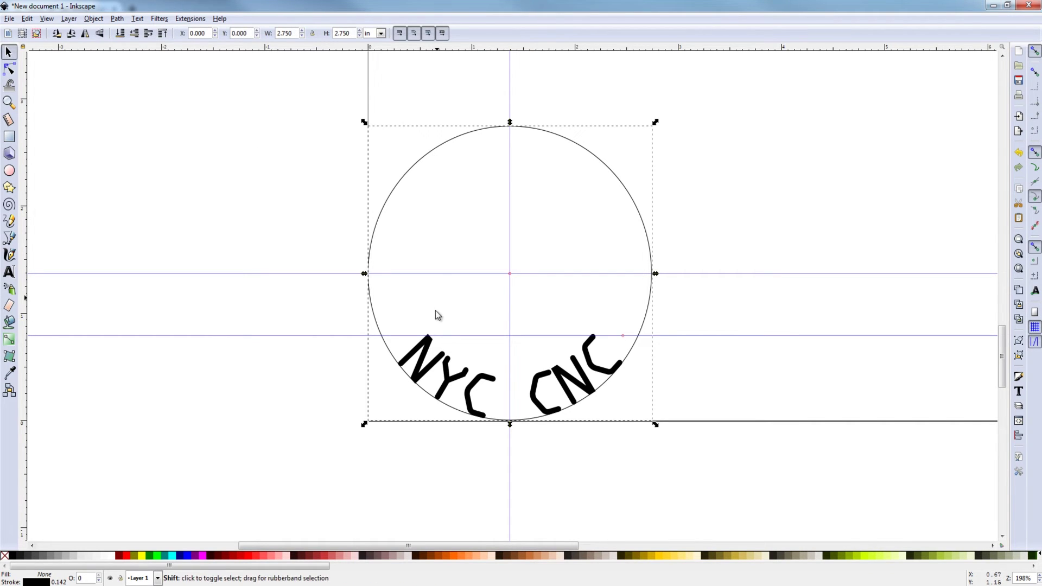
shift+click(423, 361)
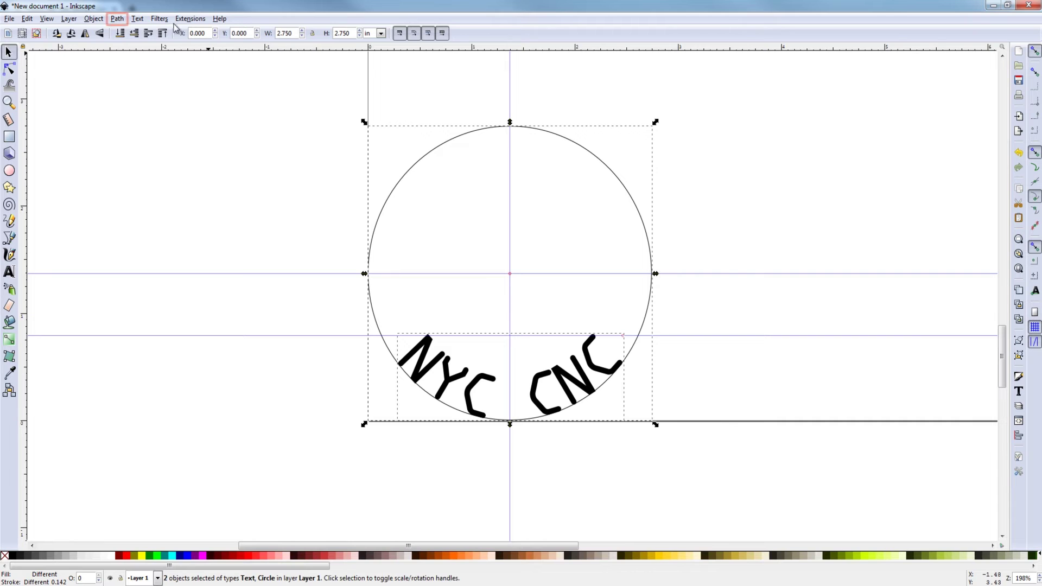
click(117, 20)
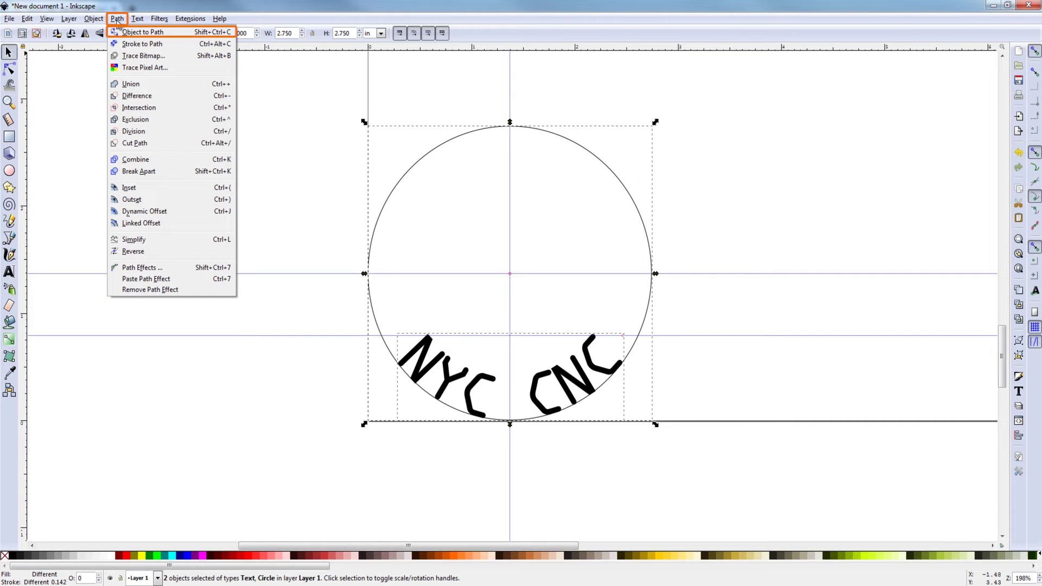
click(133, 33)
Save the Inkscape drawing as TextonCurve.svg.
click(202, 127)
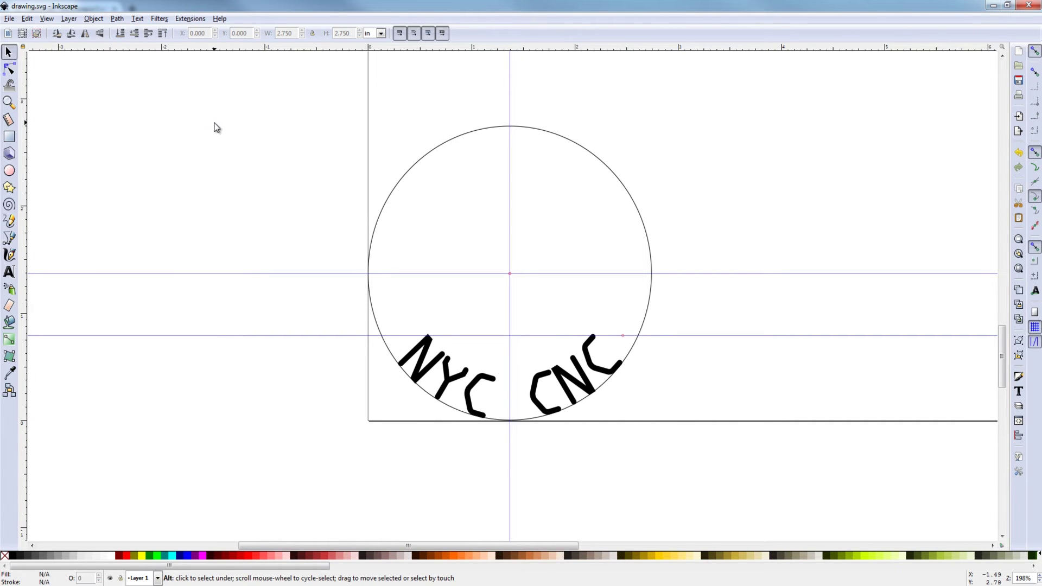
key(ctrl+shift+s)
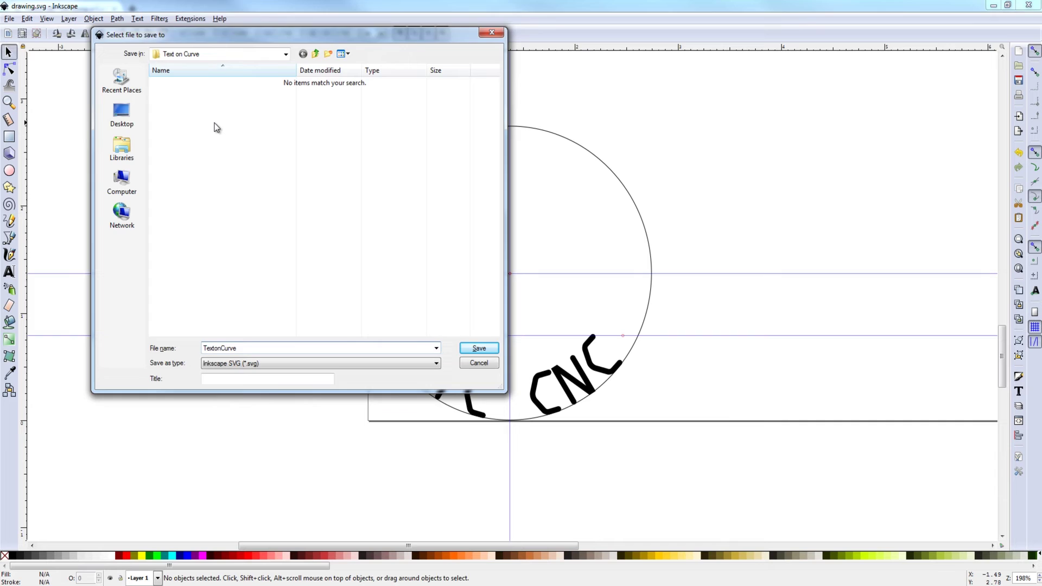
key(Return)
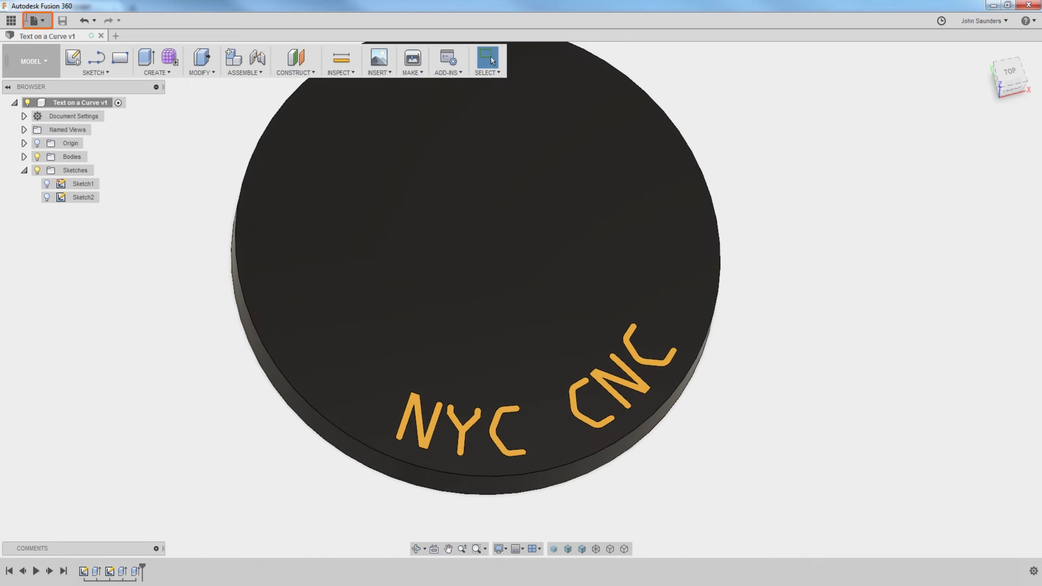
Start a new Fusion 360 design and add a new component under its root.
click(33, 20)
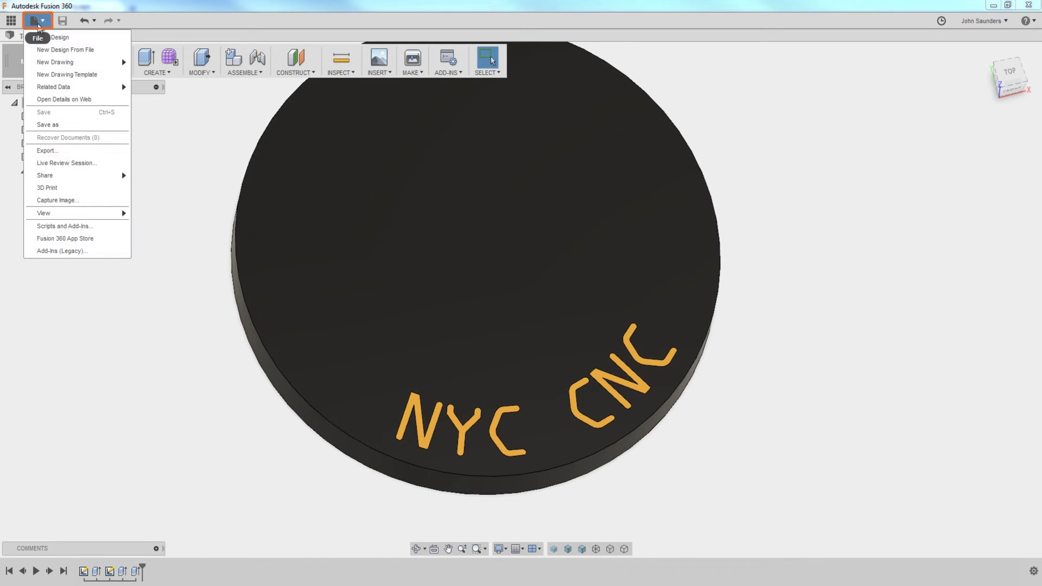
click(40, 38)
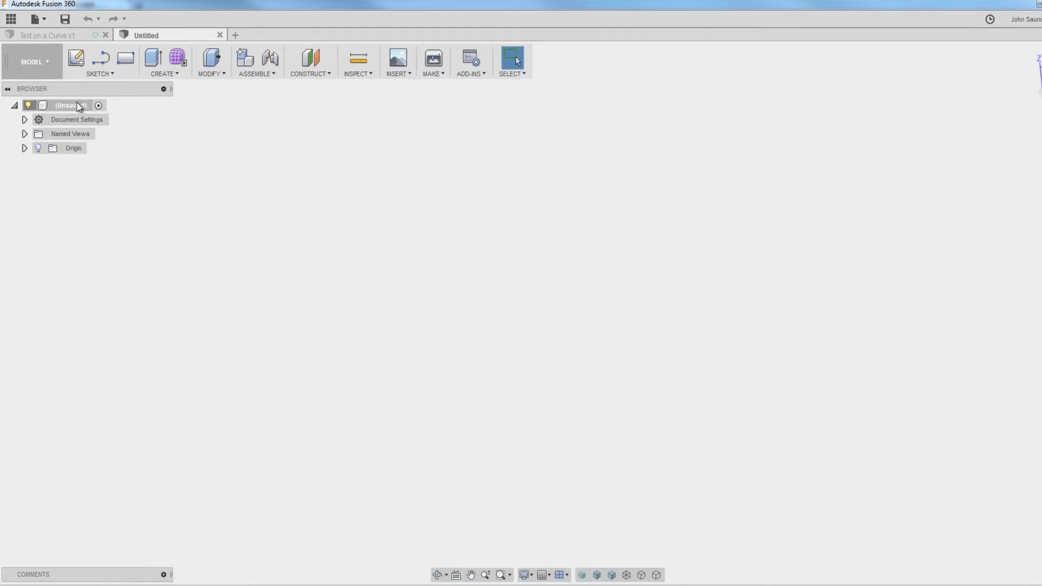
right_click(76, 102)
click(106, 105)
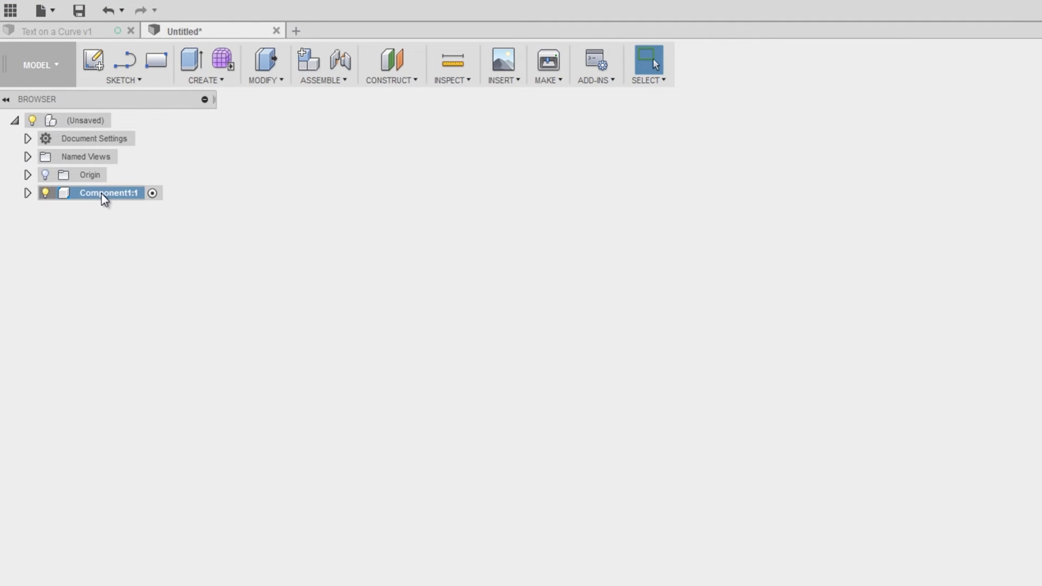
Rename Component1 to Coaster.
double_click(102, 193)
text(Coaster)
key(Return)
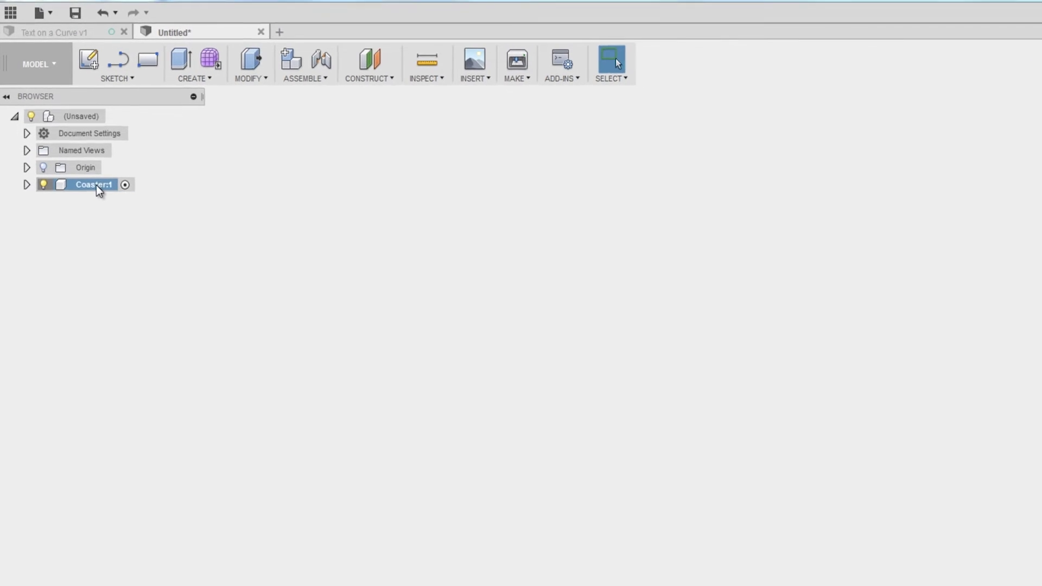
Sketch a 63-diameter circle centred on the origin.
key(c)
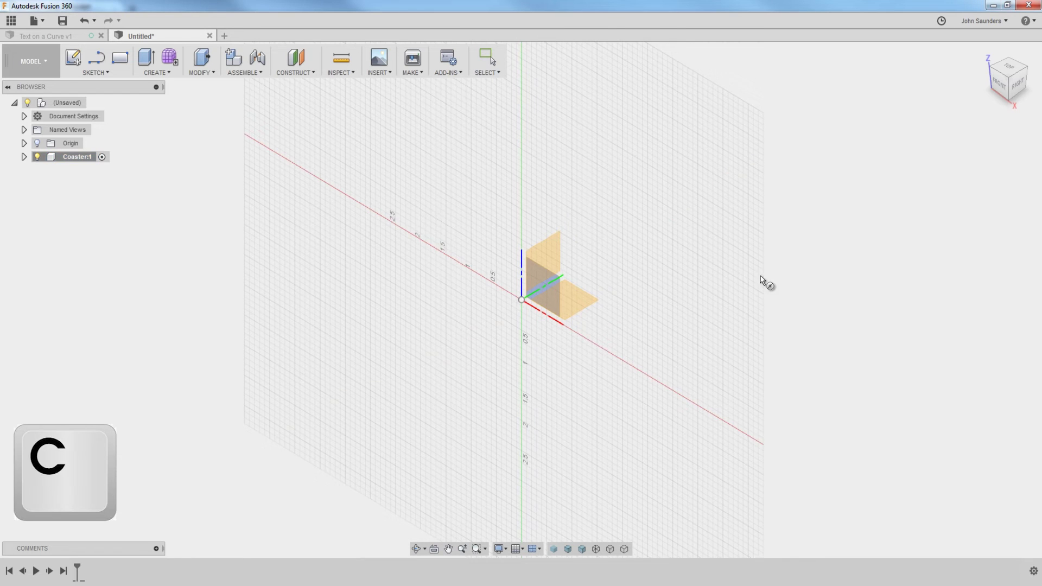
click(544, 314)
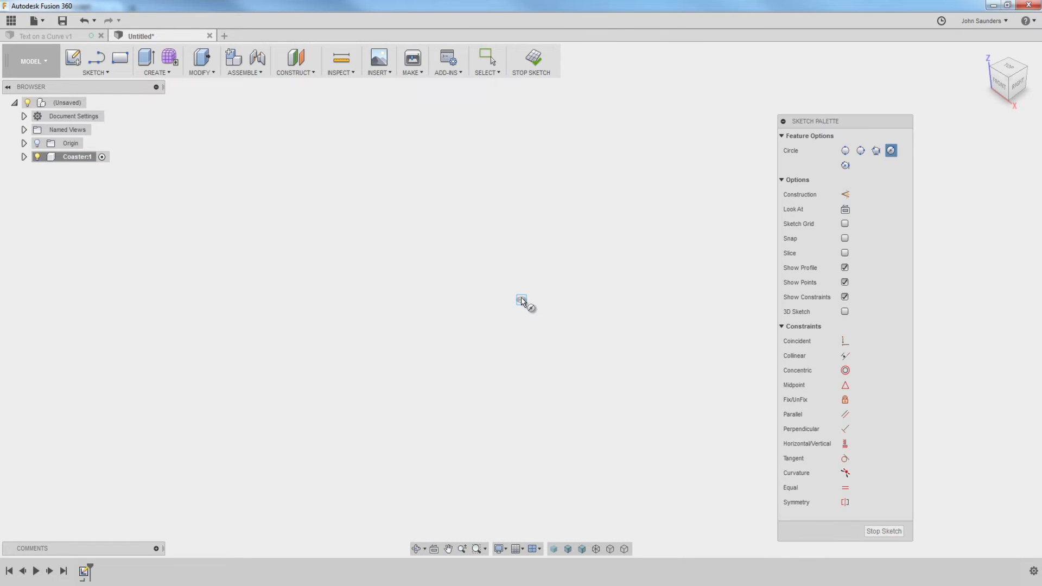
click(521, 300)
text(63)
key(Return)
Extrude the circle 5 into the coaster disc and view it from the top.
text(e)
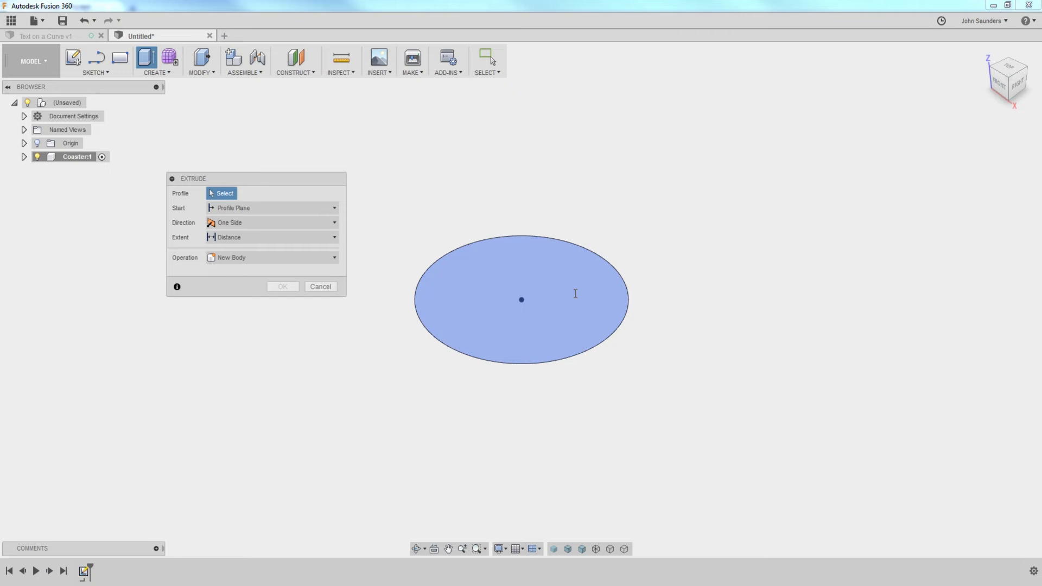
text(5)
key(Return)
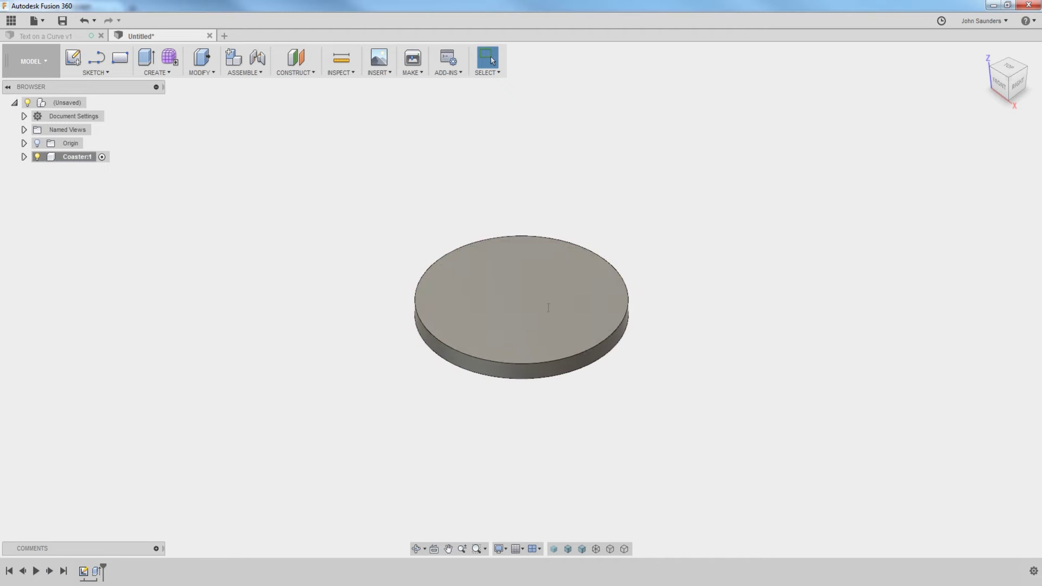
click(1015, 67)
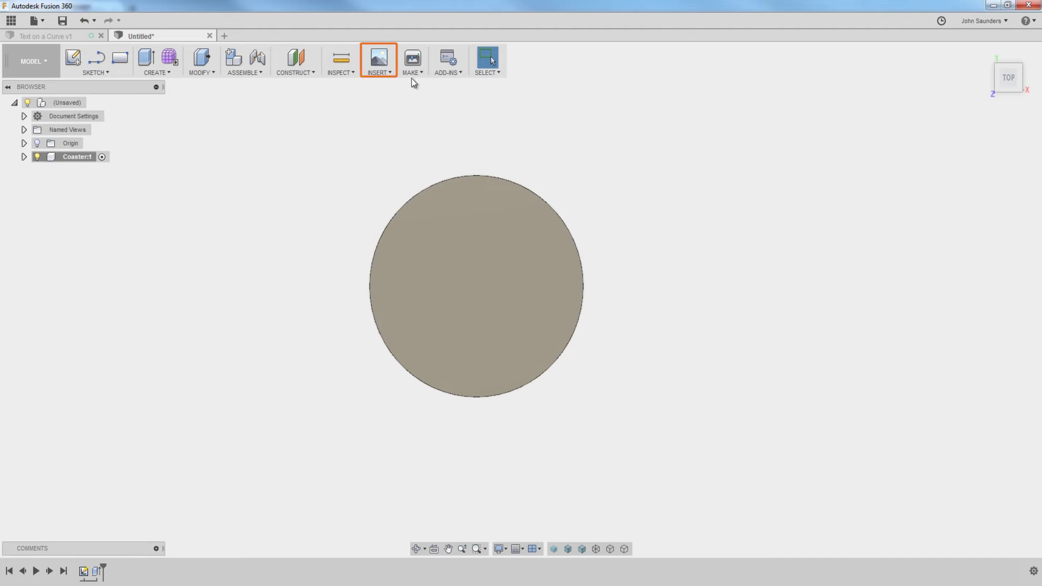
Insert TextonCurve.svg onto the coaster's top face.
click(380, 71)
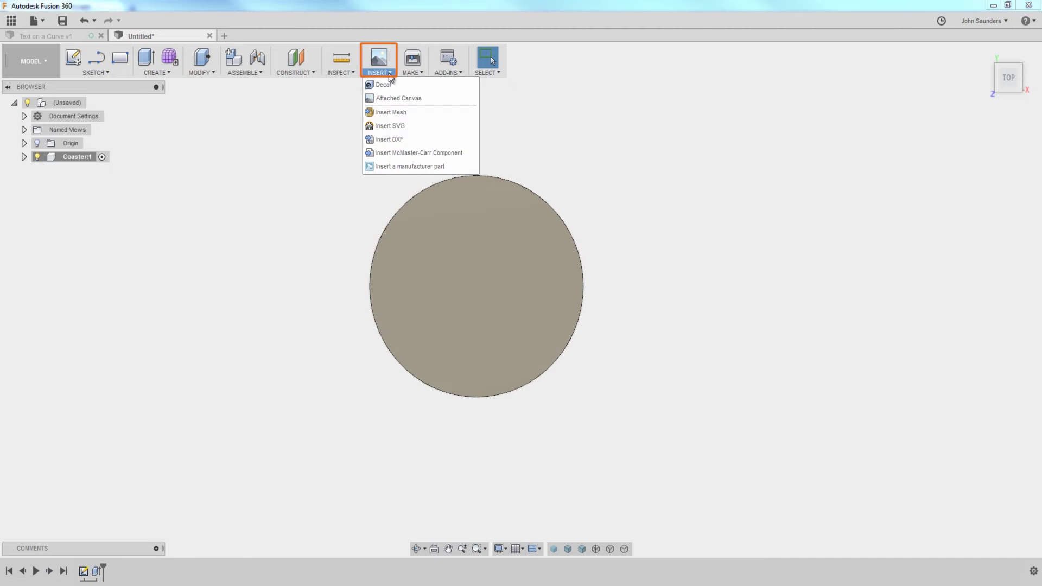
click(394, 132)
click(227, 194)
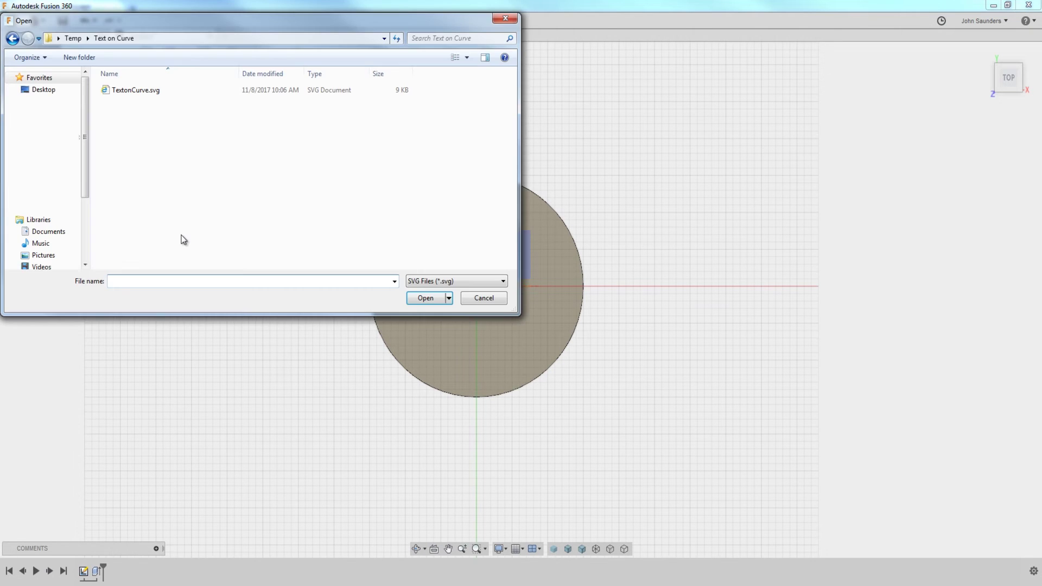
double_click(135, 90)
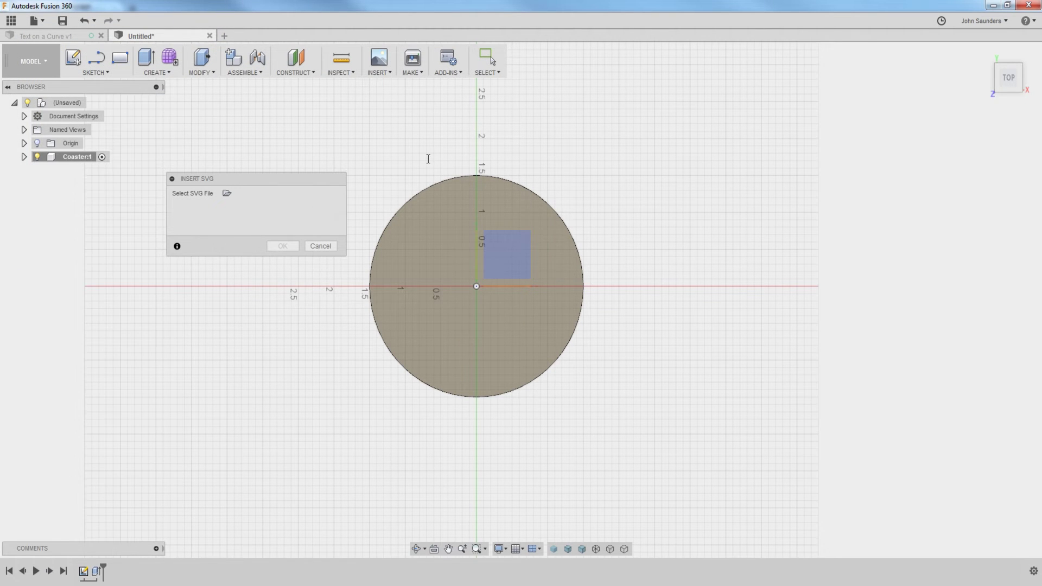
click(468, 212)
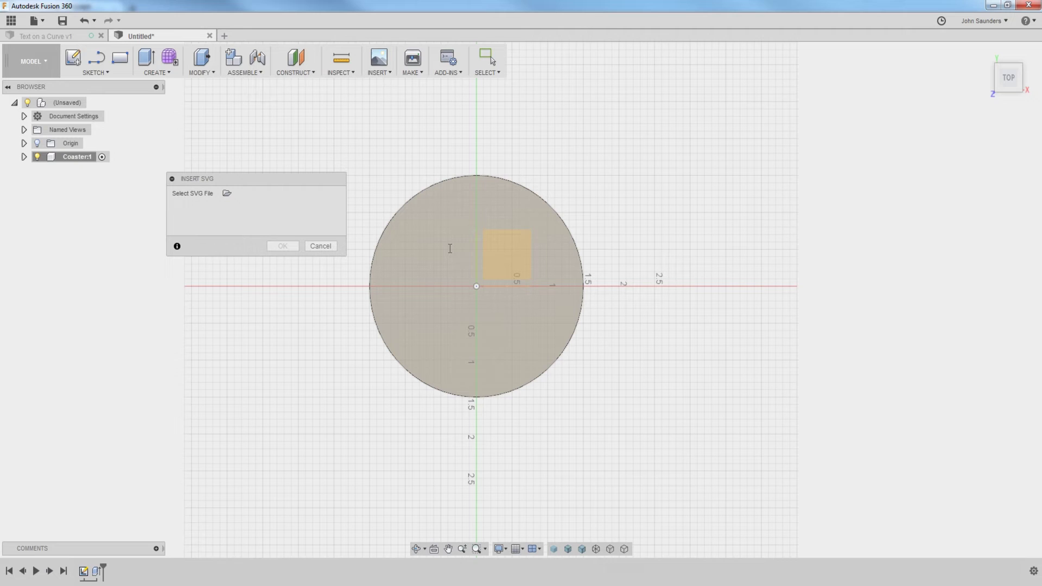
Rotate the imported graphic 180 degrees below the circle and confirm the placement.
click(449, 249)
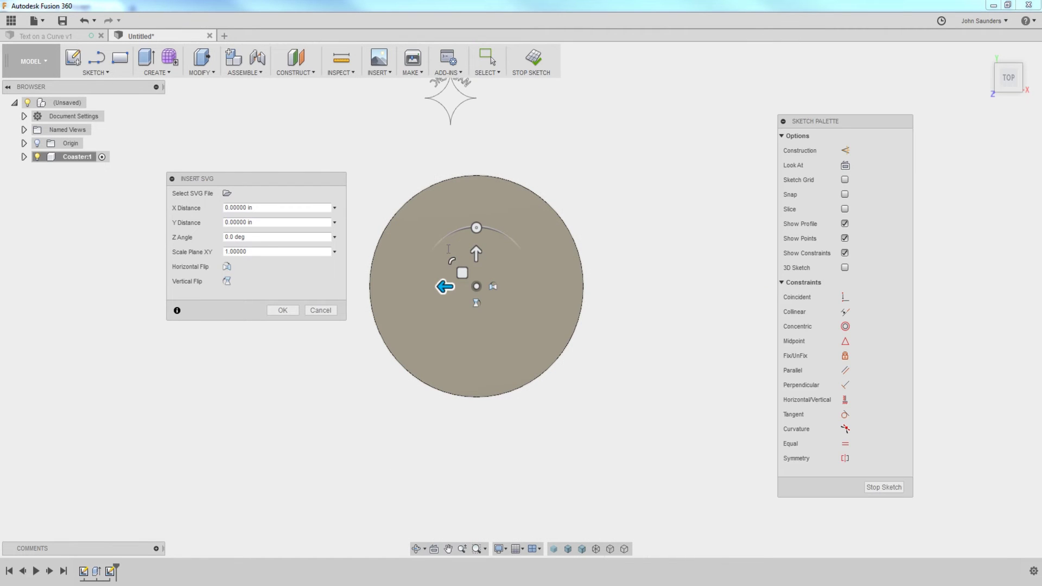
scroll(449, 249, down, 3)
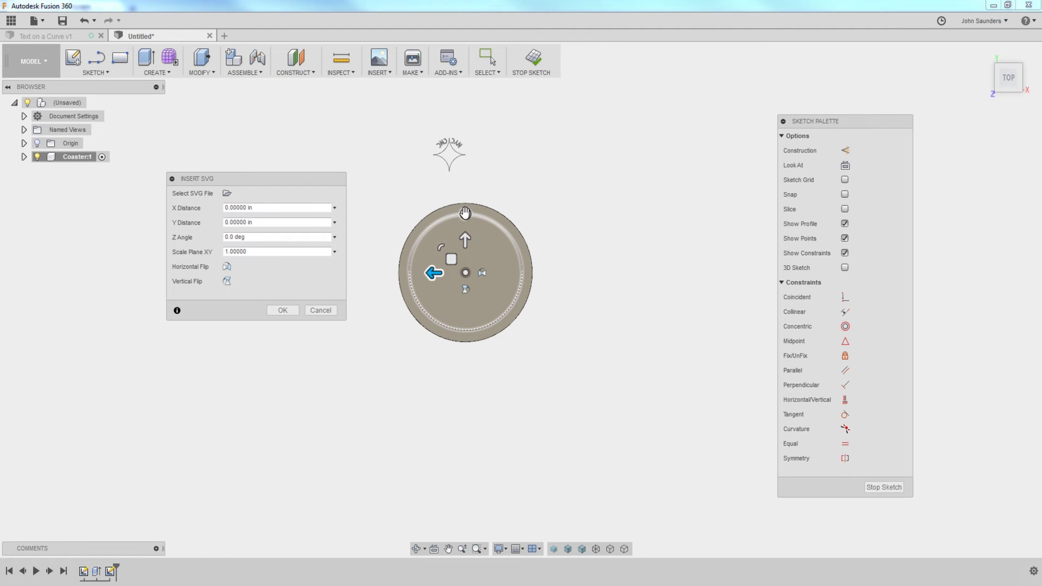
drag(465, 213, 465, 331)
scroll(467, 421, up, 5)
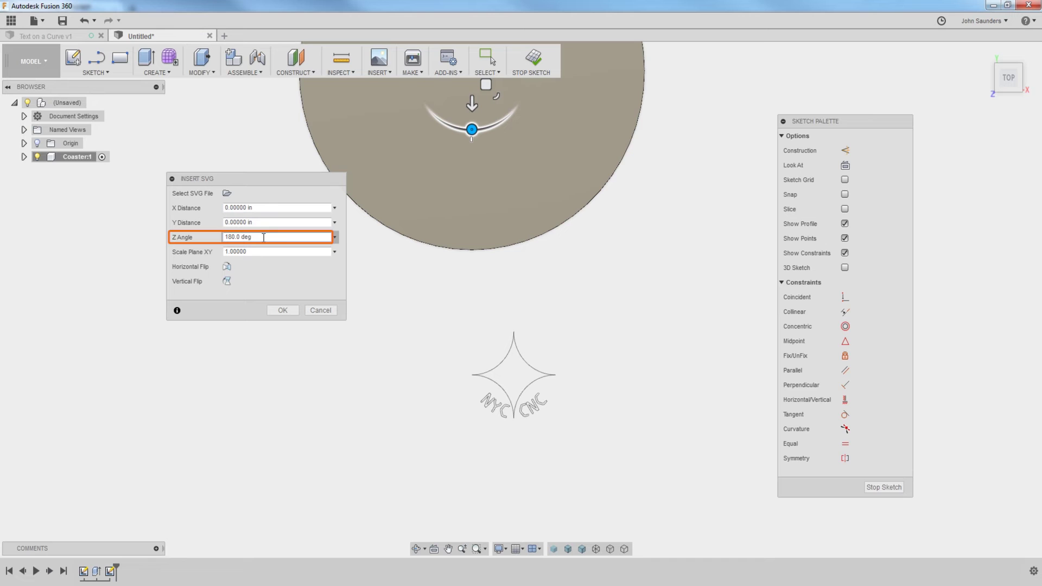
scroll(391, 286, down, 3)
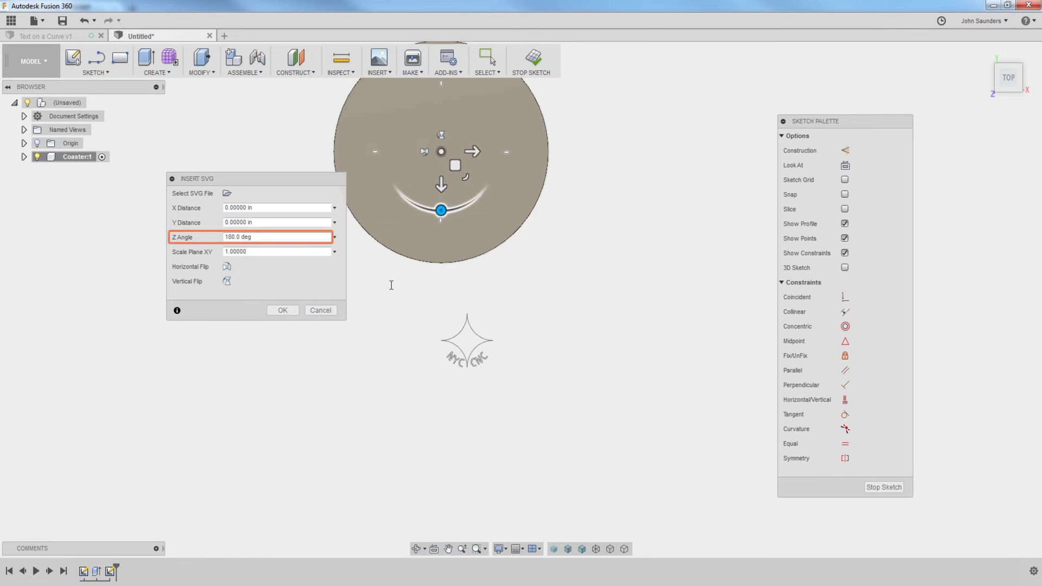
scroll(460, 367, up, 2)
scroll(459, 368, up, 1)
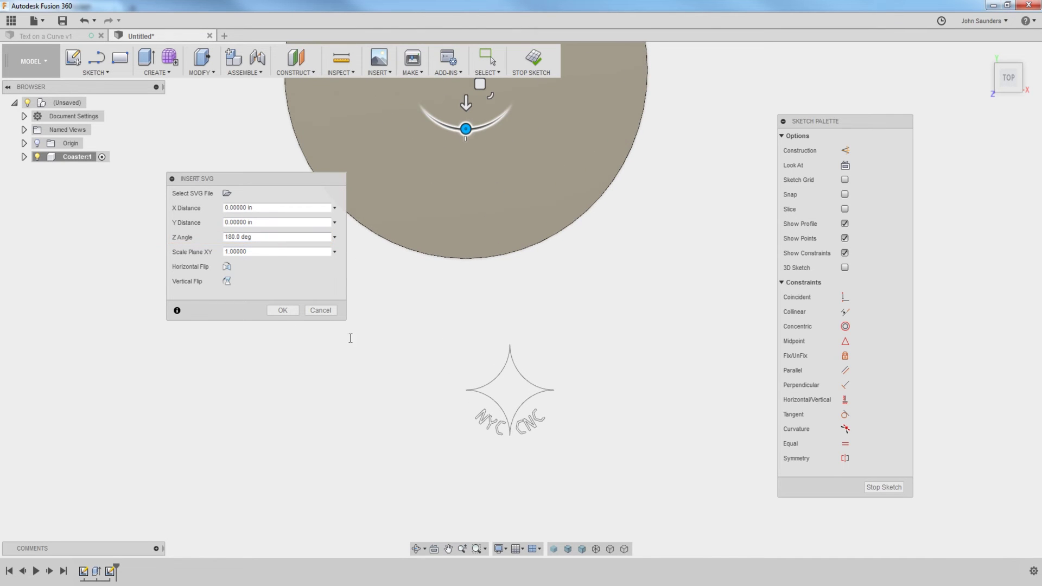
click(281, 310)
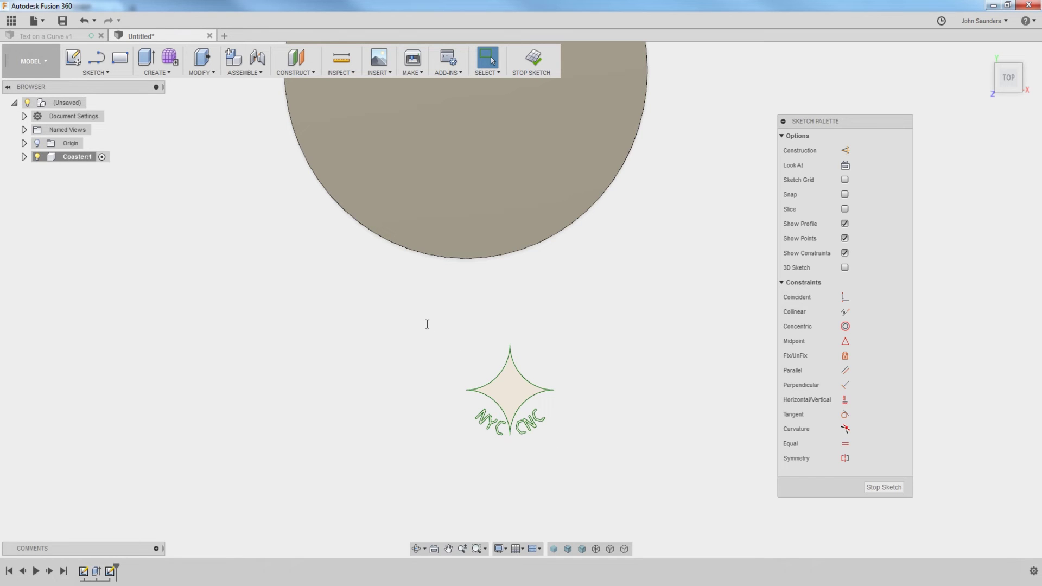
Unfix the star and NYC CNC text, then drag them toward the circle's centre.
drag(408, 309, 614, 473)
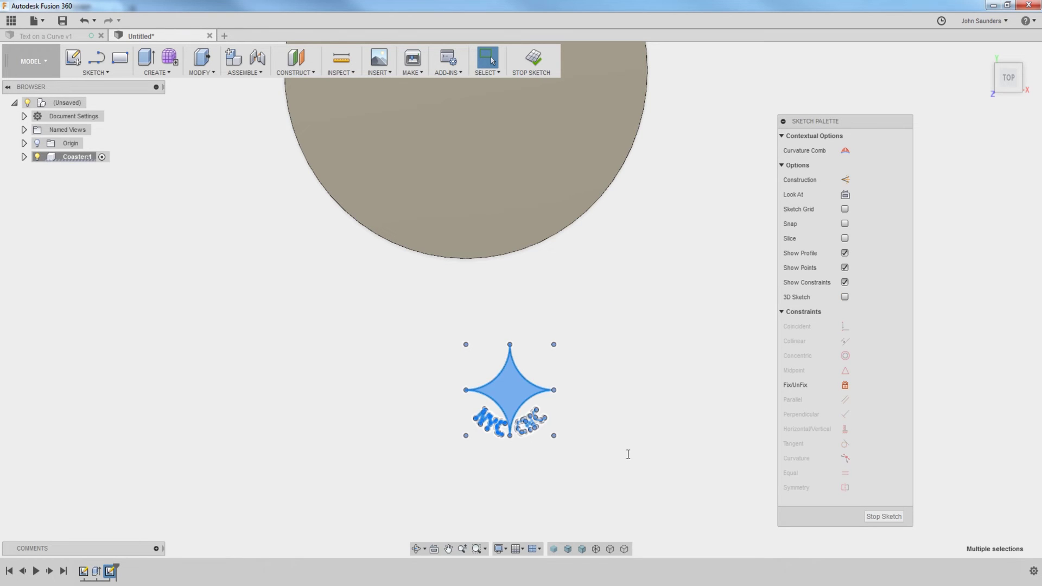
click(815, 393)
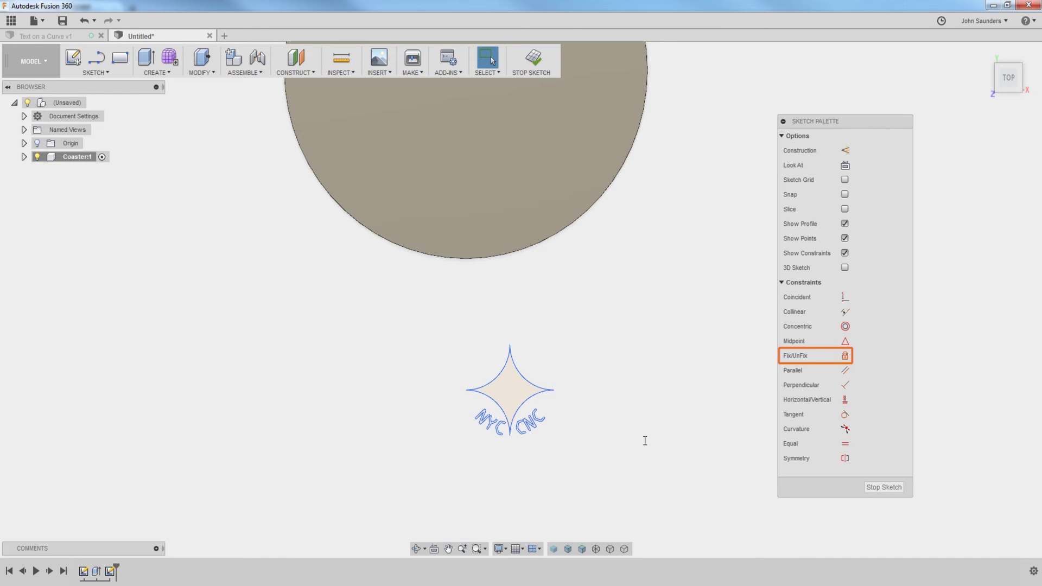
drag(396, 309, 624, 492)
scroll(623, 445, down, 3)
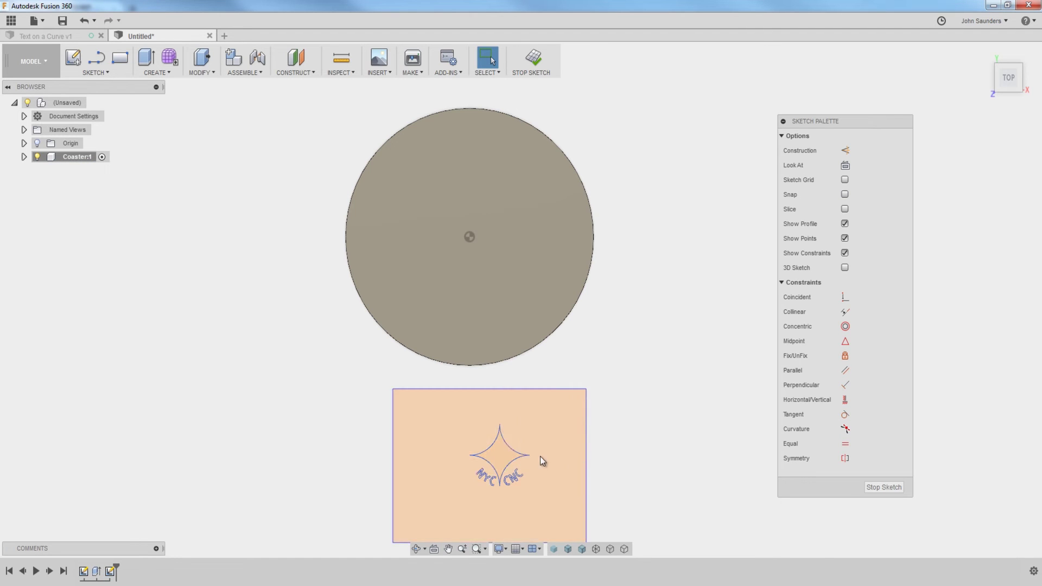
mouse_move(500, 421)
mouse_down()
mouse_move(474, 199)
mouse_move(518, 451)
mouse_move(530, 430)
mouse_up()
Draw a circle centred on the star and passing through its tips.
scroll(594, 487, up, 5)
key(c)
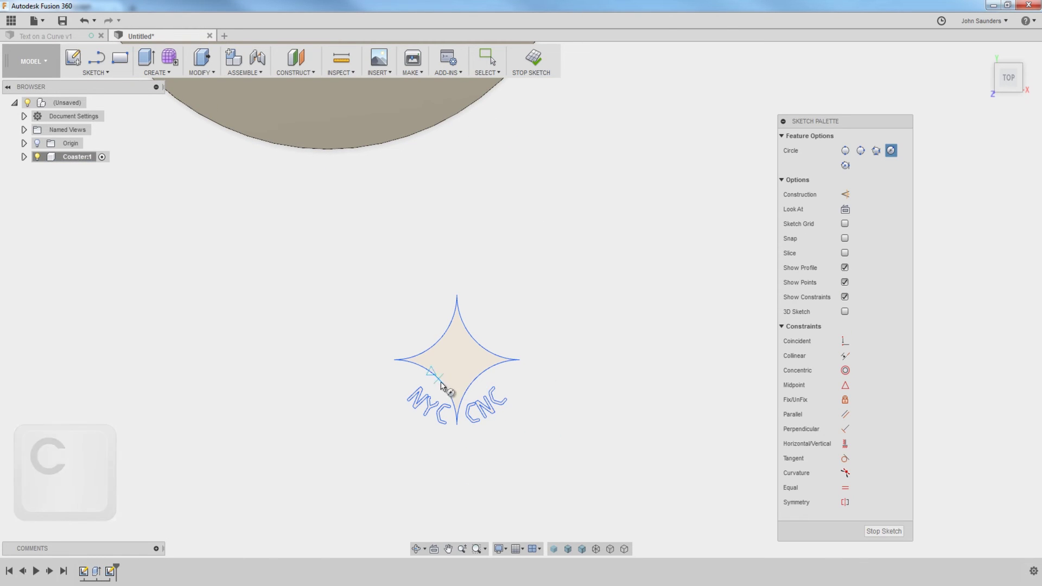
scroll(422, 369, up, 2)
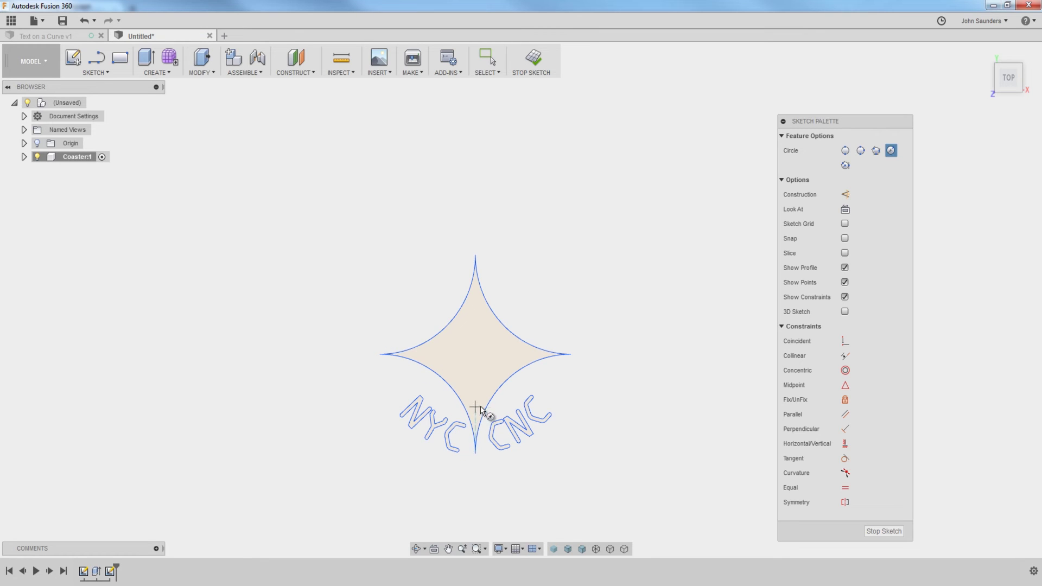
click(476, 354)
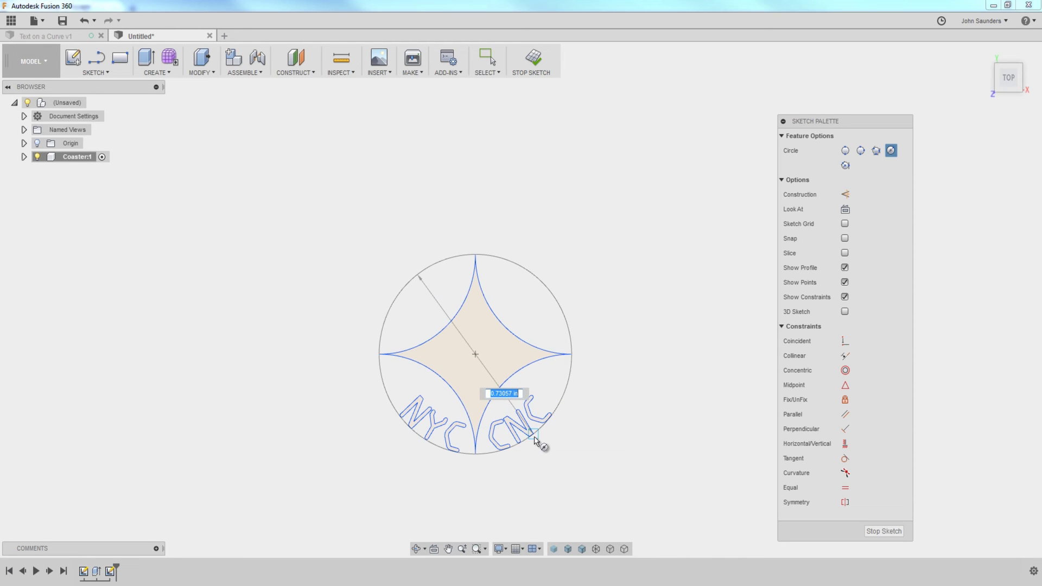
click(534, 439)
scroll(586, 442, down, 3)
scroll(465, 454, up, 10)
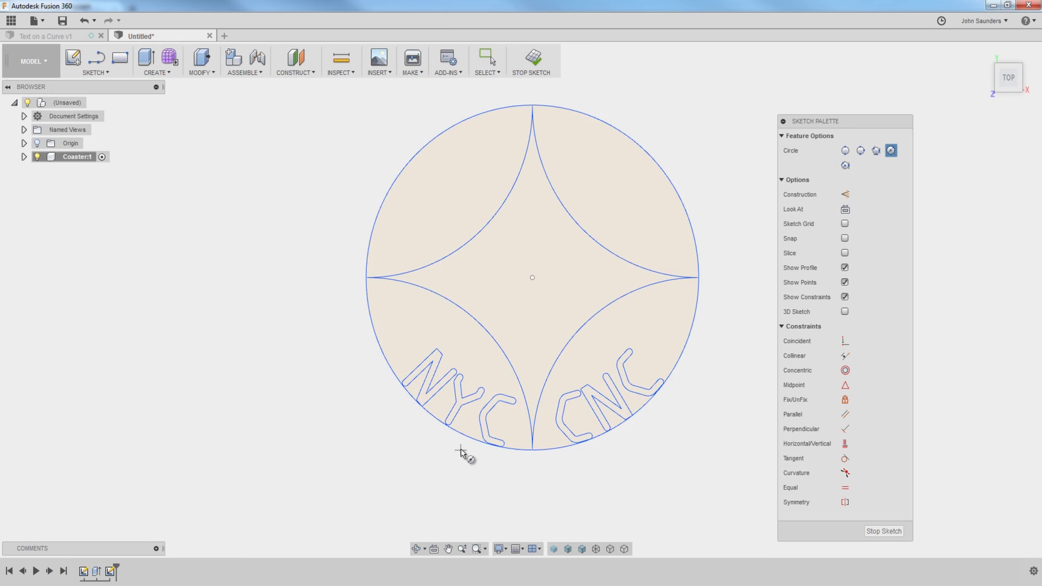
scroll(538, 421, down, 3)
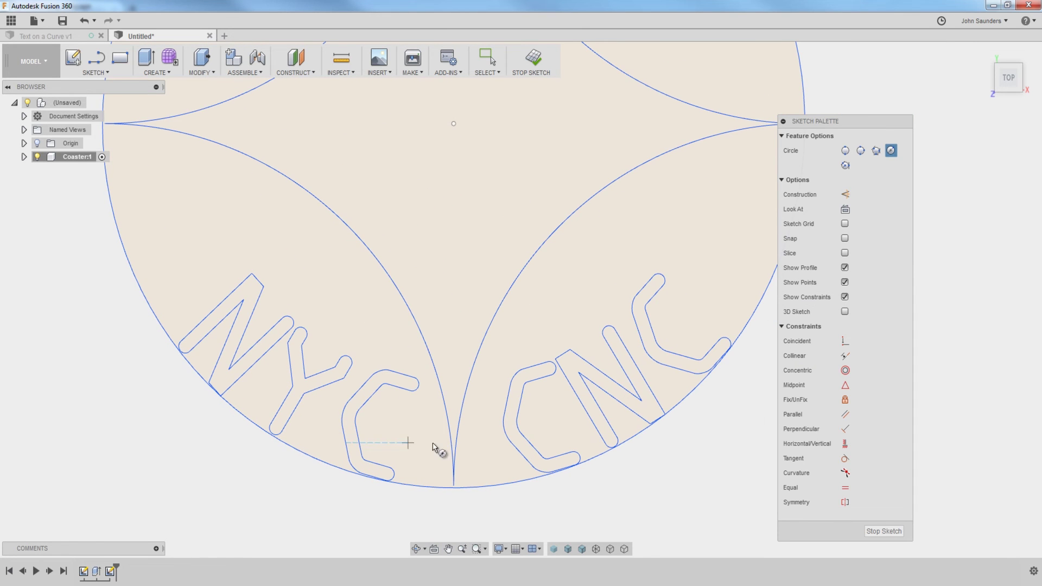
scroll(372, 320, down, 5)
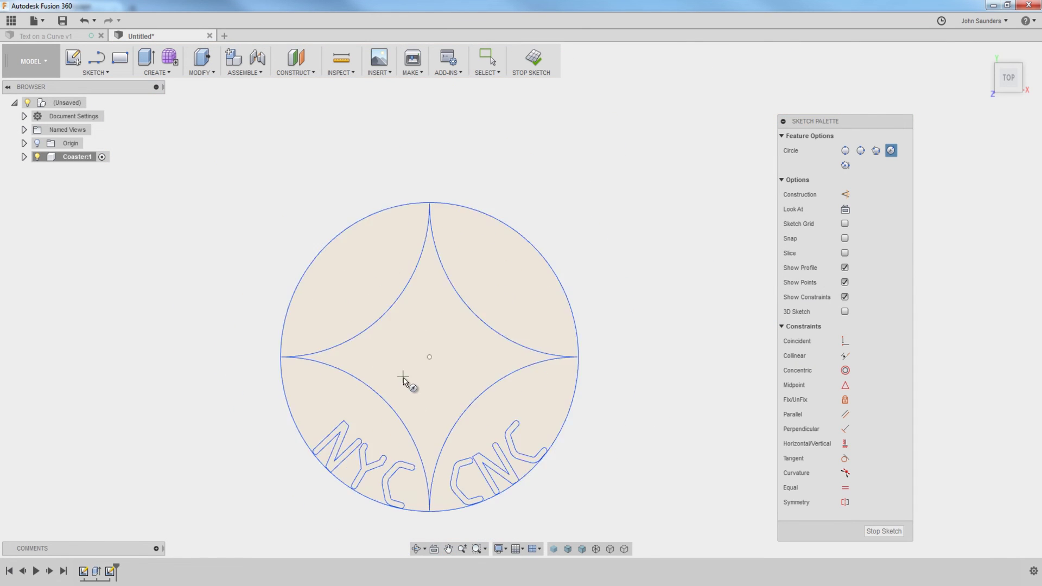
key(Escape)
scroll(415, 357, down, 2)
key(Escape)
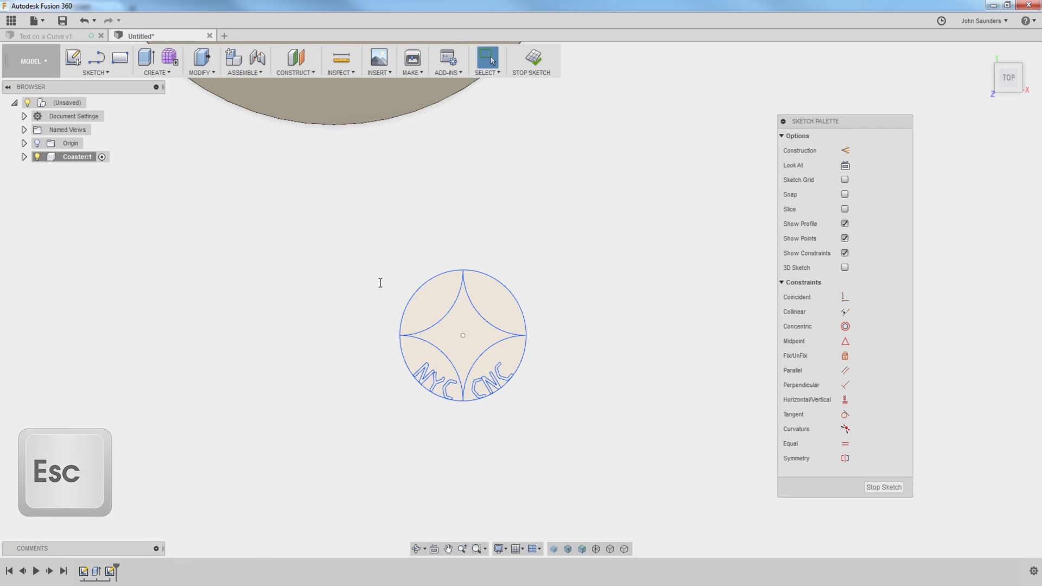
Move the whole star-and-text sketch onto the coaster's centre.
drag(343, 228, 612, 453)
scroll(643, 465, down, 3)
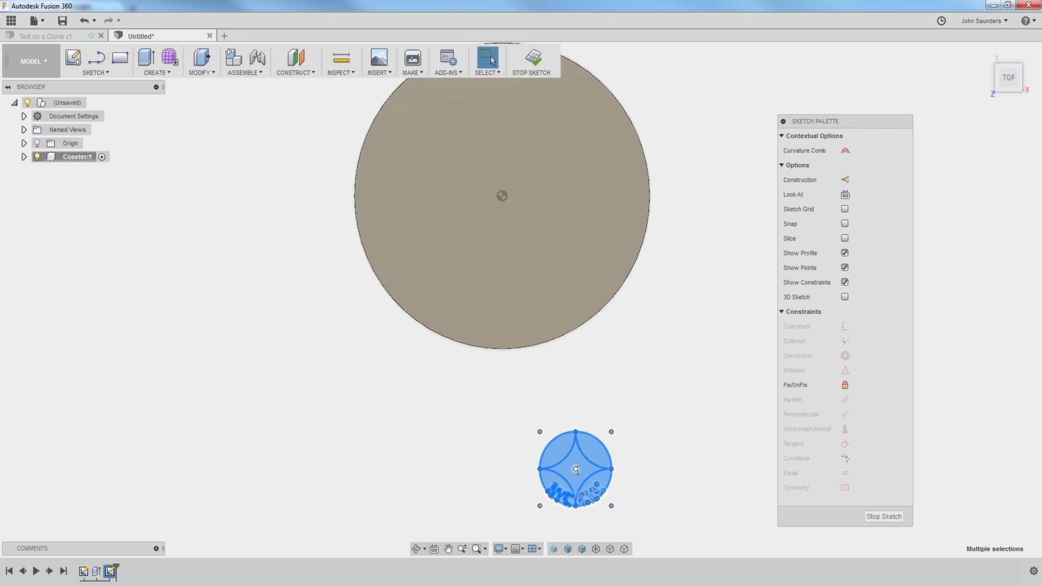
mouse_move(576, 468)
mouse_down()
mouse_move(548, 331)
mouse_move(502, 196)
mouse_up()
scroll(488, 190, up, 4)
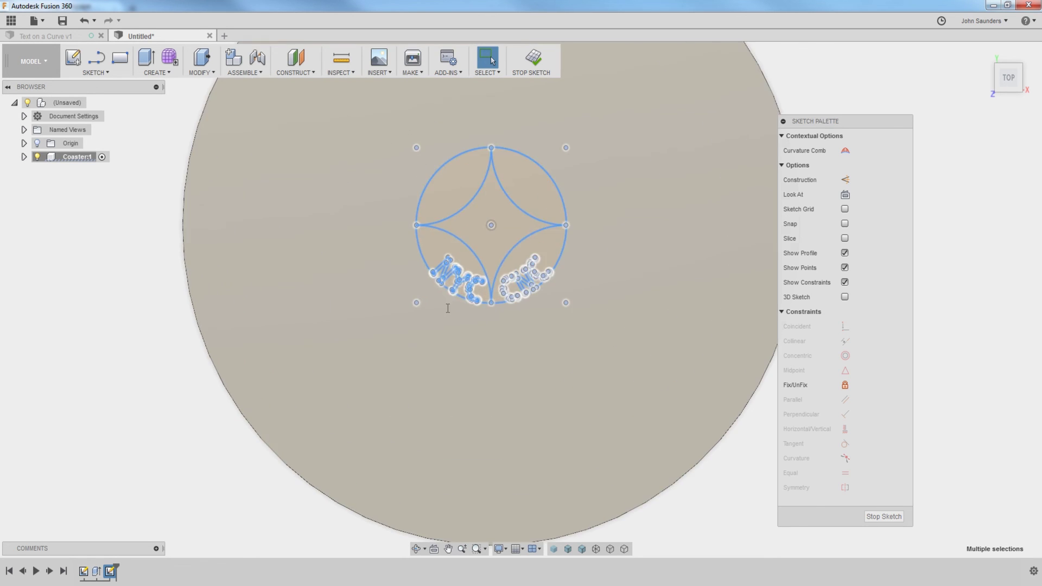
scroll(419, 333, down, 3)
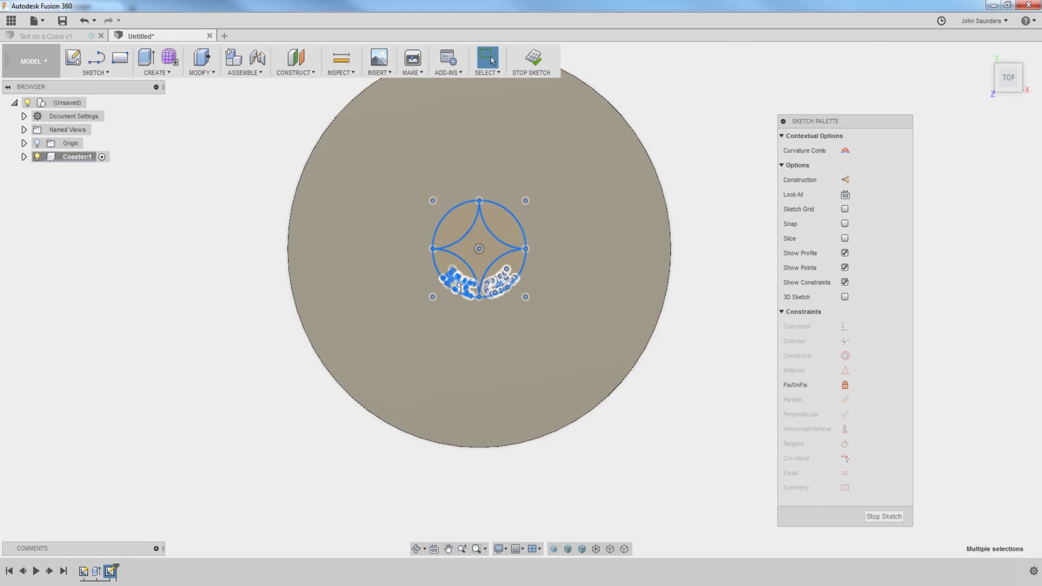
Scale the sketch about its centre by roughly 3.86 to reach the coaster's edge.
click(93, 72)
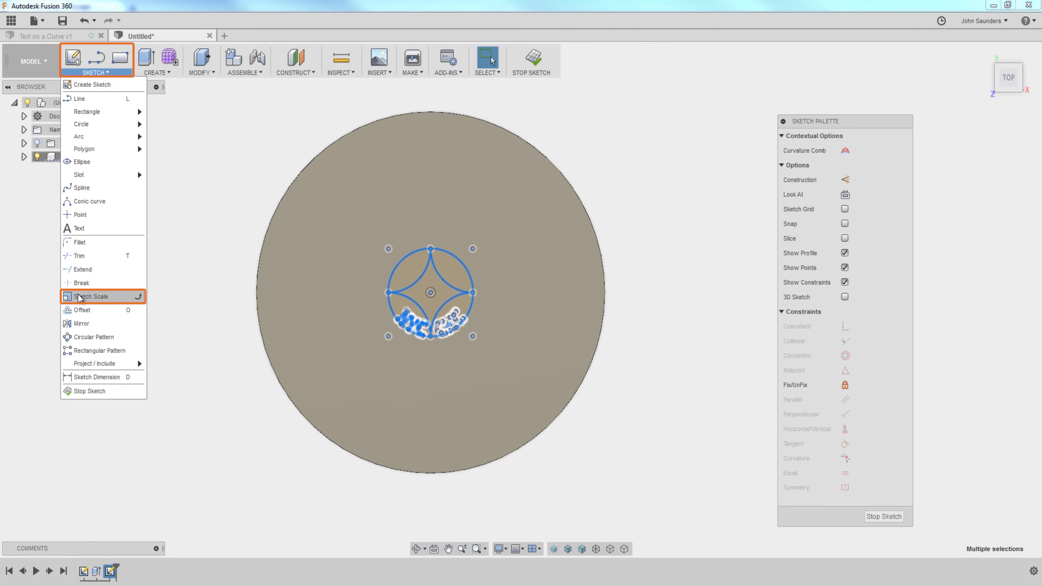
click(136, 296)
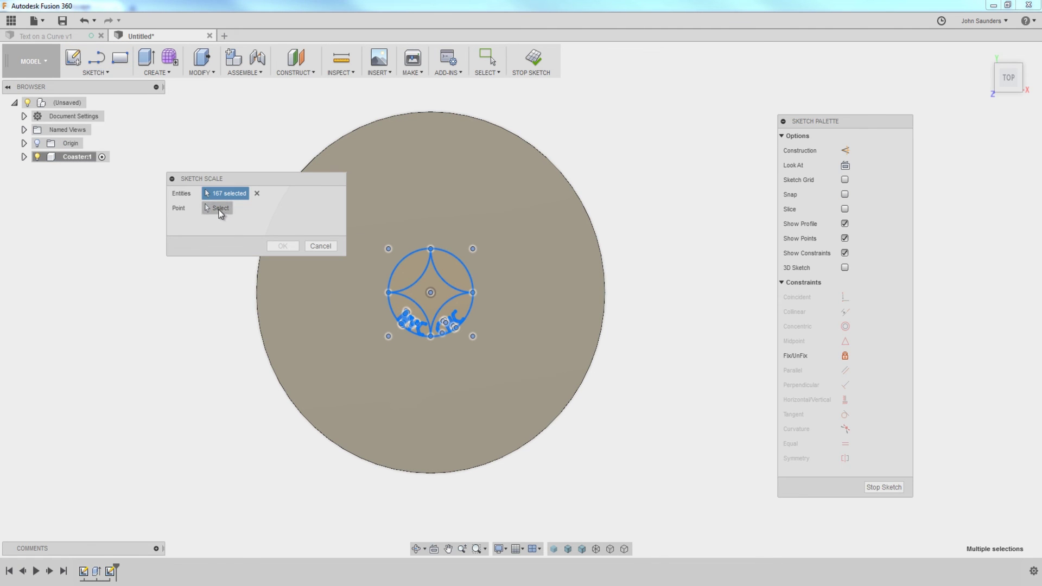
click(219, 209)
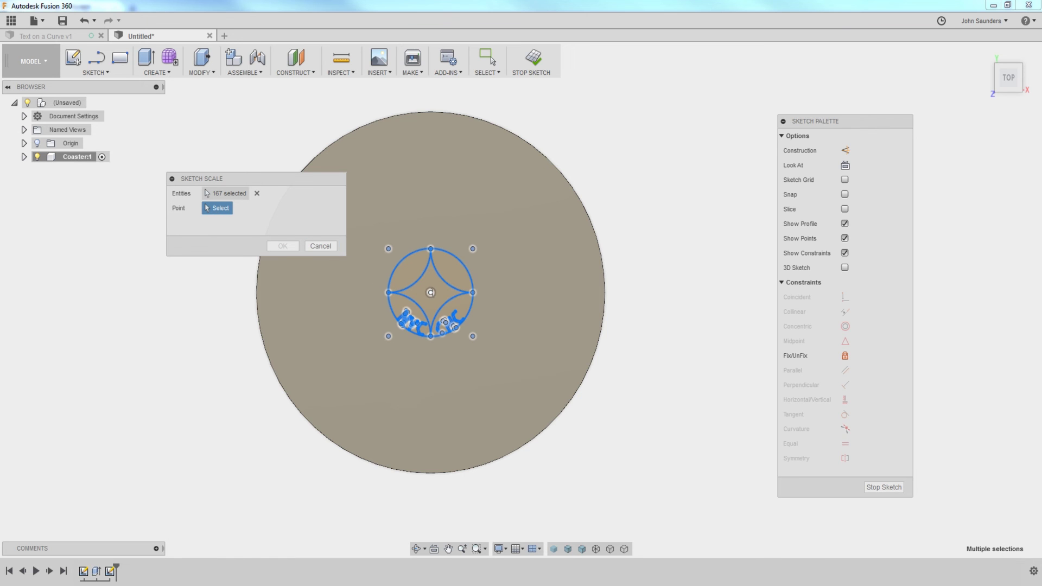
click(430, 292)
drag(444, 292, 575, 299)
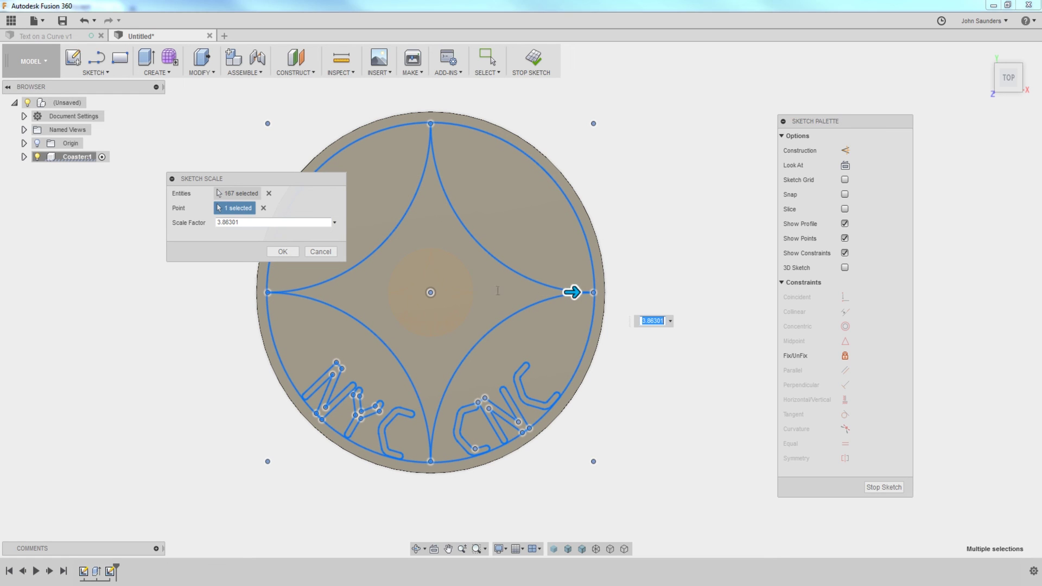
click(283, 252)
Extrude the seven N-Y-C-C-N-C letter profiles as a cut into the disk.
shift+middle_drag(219, 421, 241, 375)
scroll(244, 379, up, 3)
key(e)
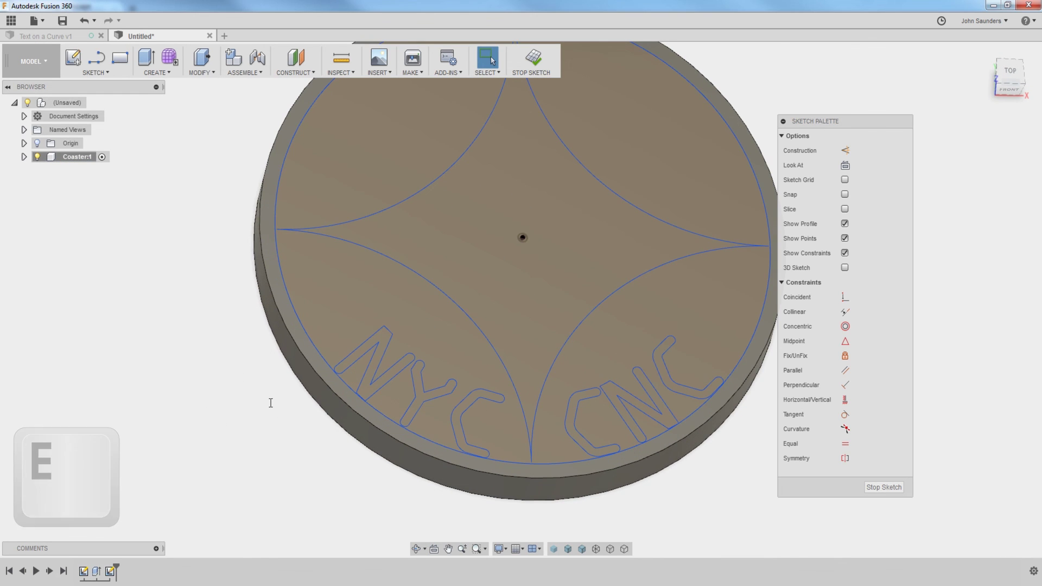
click(363, 391)
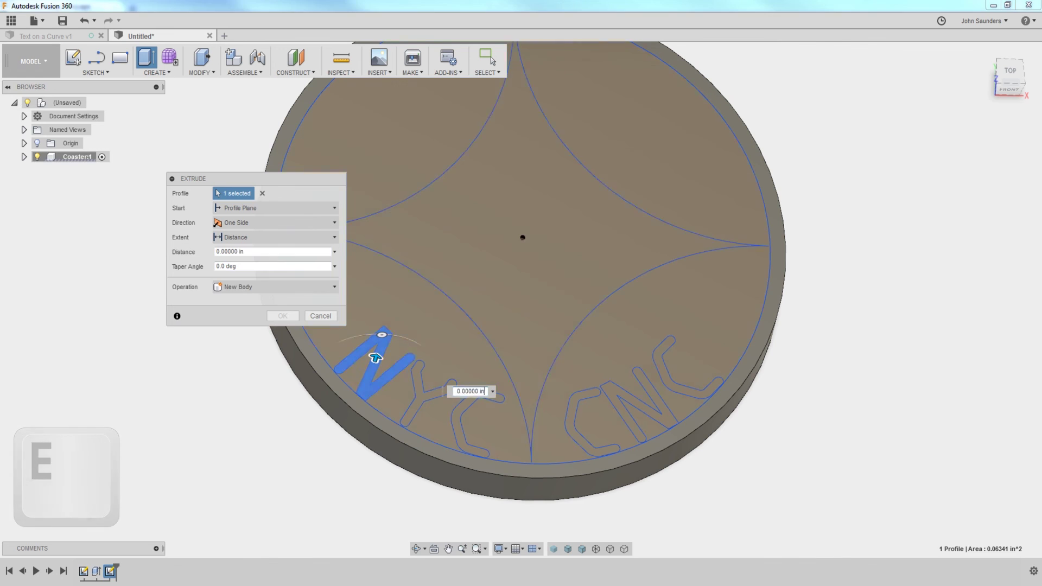
click(375, 358)
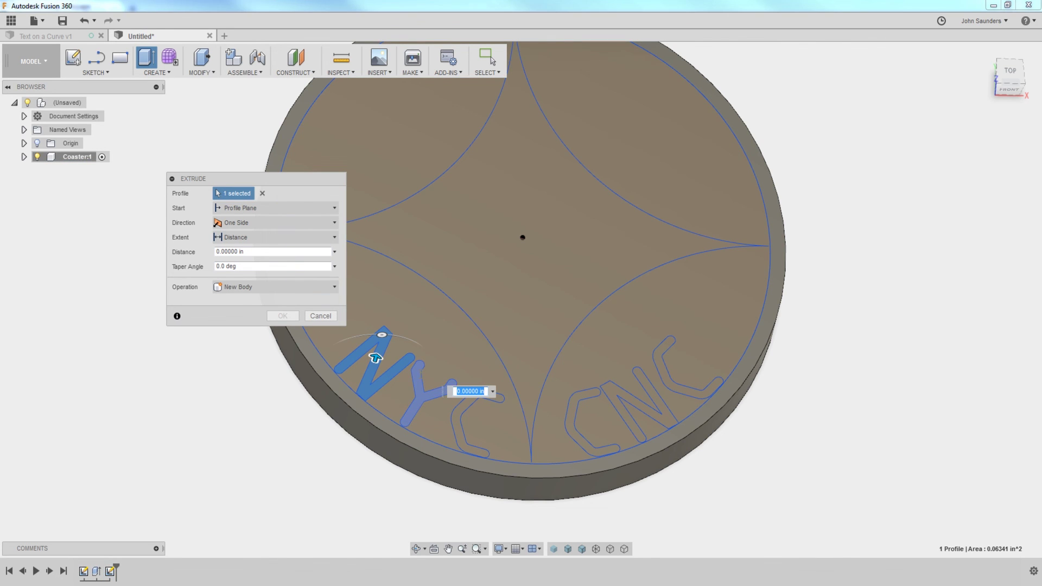
click(429, 387)
click(463, 419)
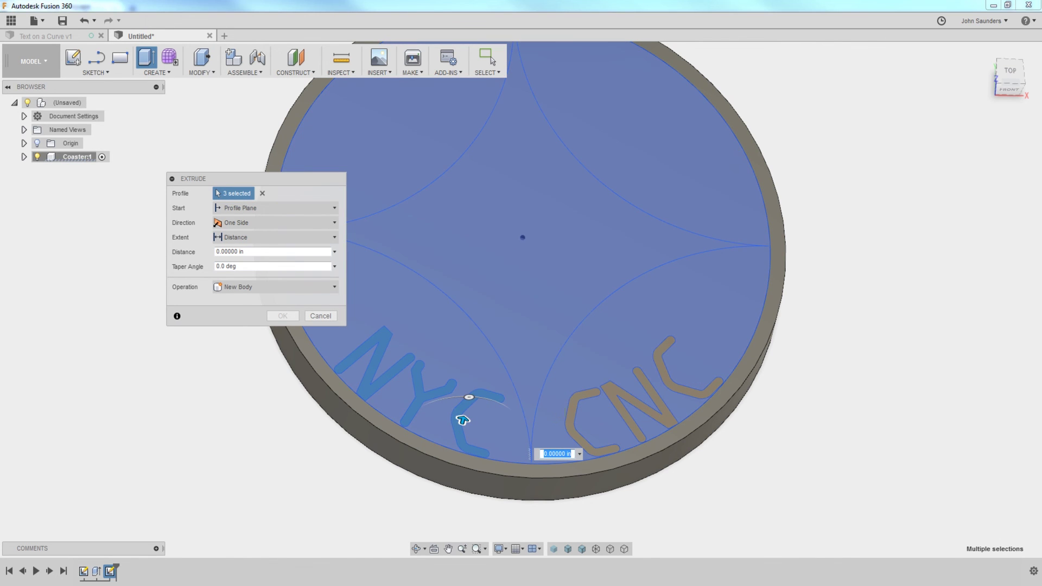
click(576, 415)
click(640, 400)
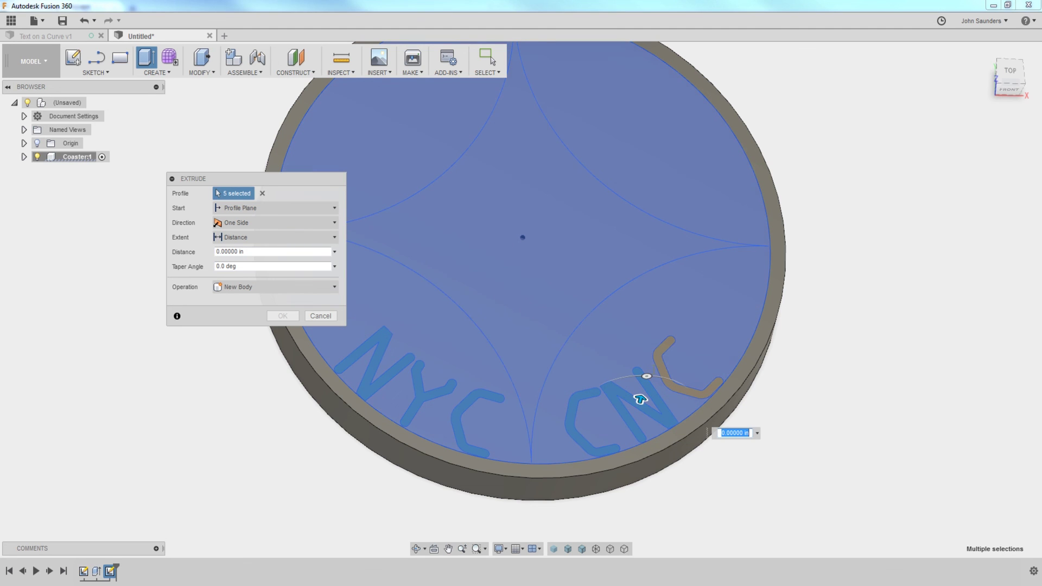
click(684, 382)
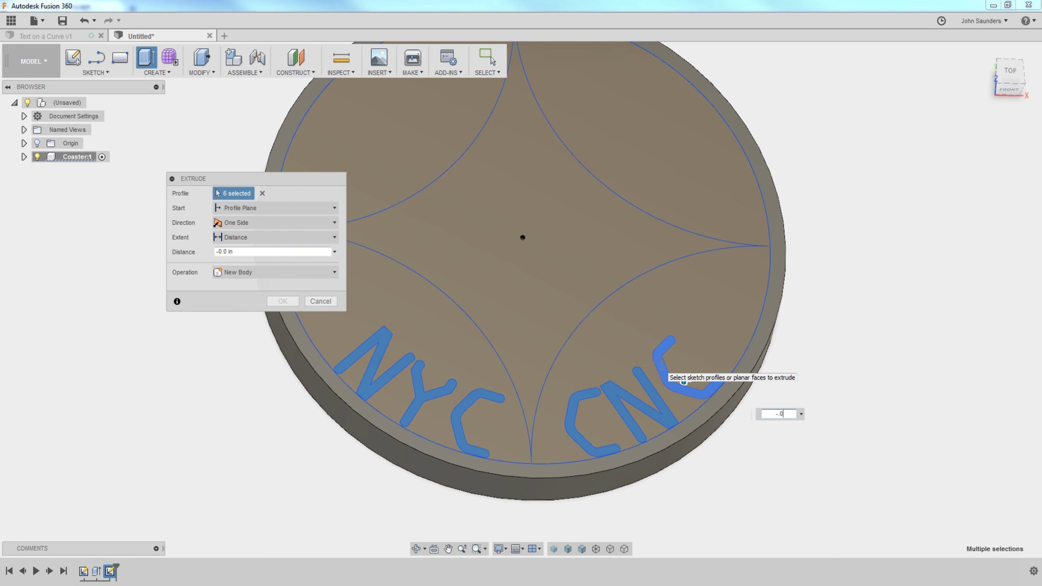
key(Return)
shift+middle_drag(465, 291, 332, 255)
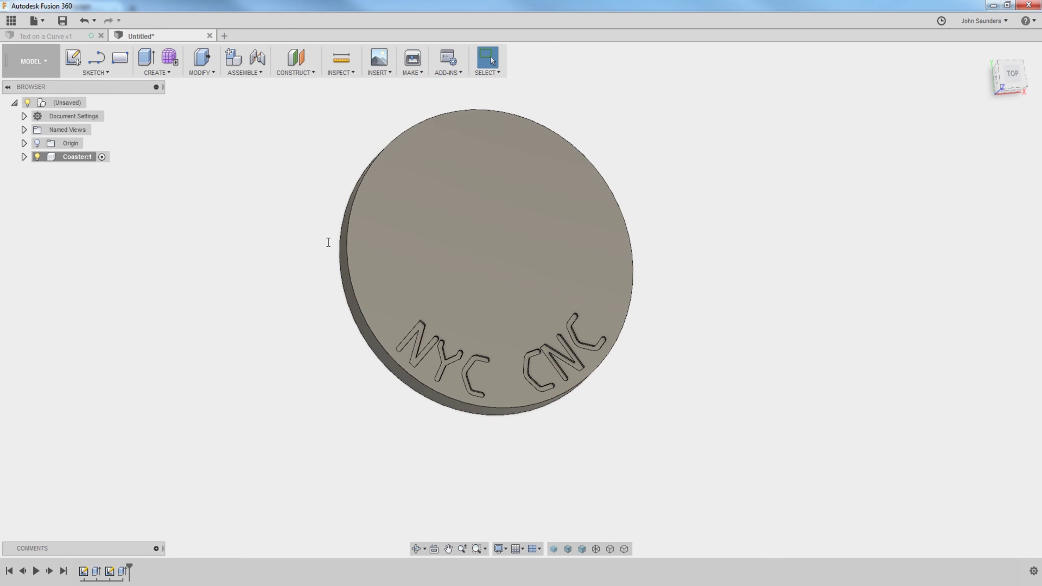